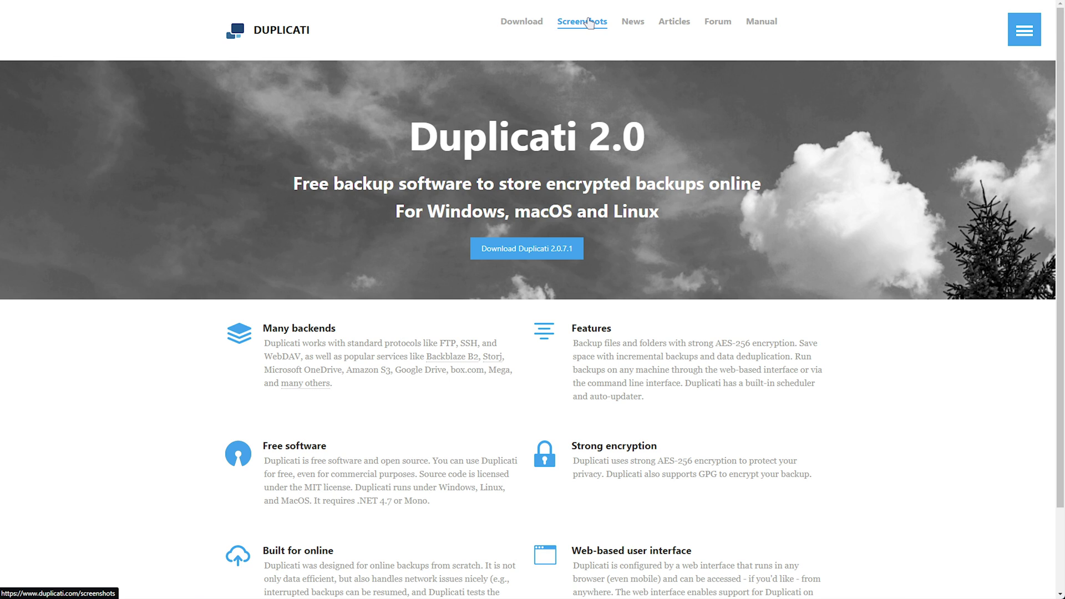
Open the Screenshots page on the Duplicati website
click(589, 22)
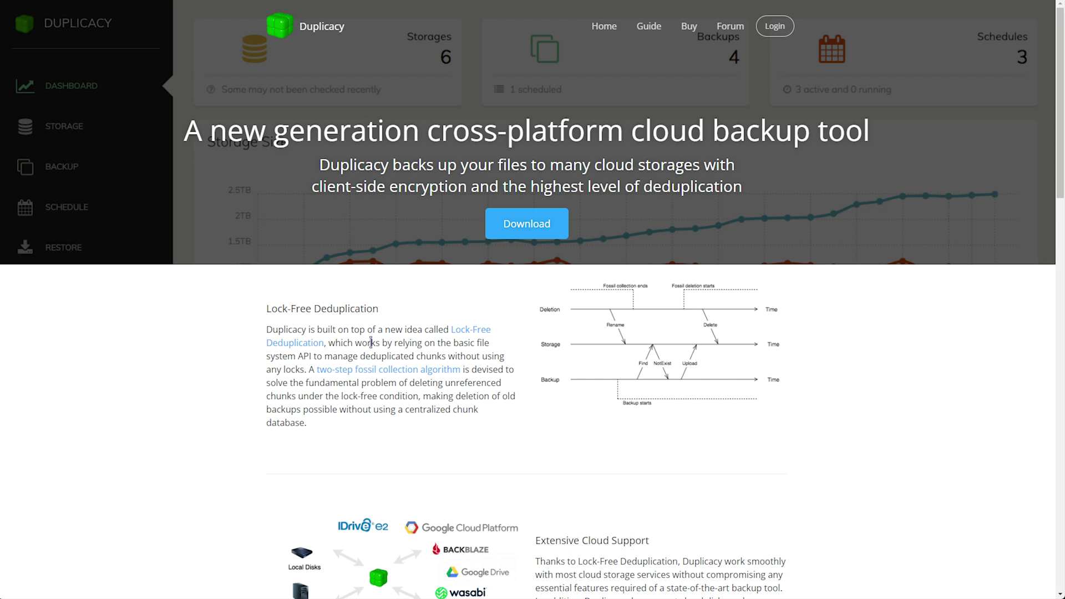
Browse the Duplicacy homepage feature sections, then open the Buy page listing license costs
scroll(371, 342, down, 2)
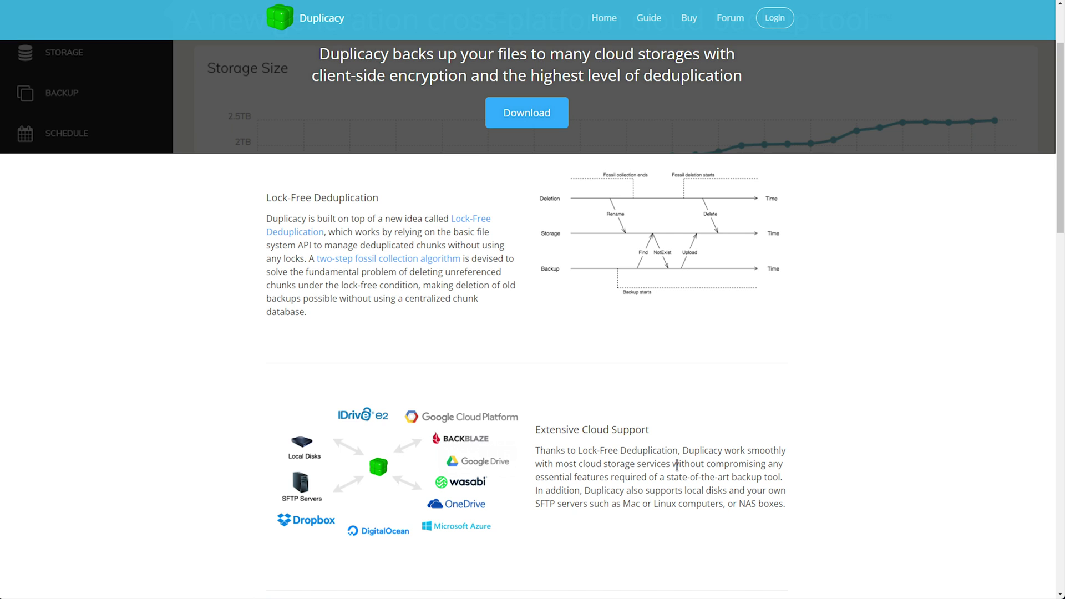
scroll(677, 465, down, 5)
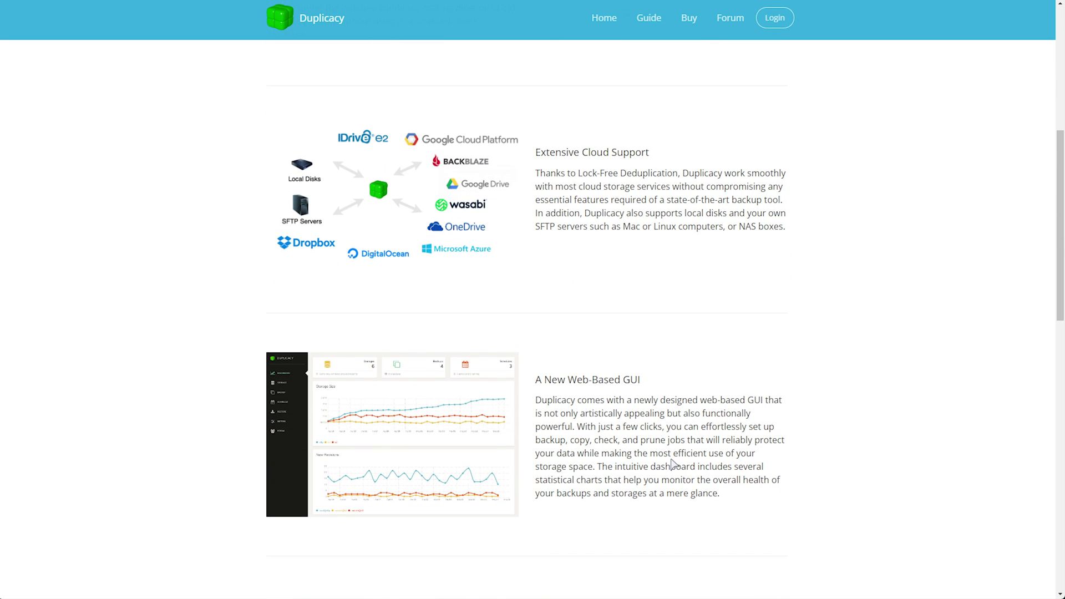
scroll(675, 464, down, 4)
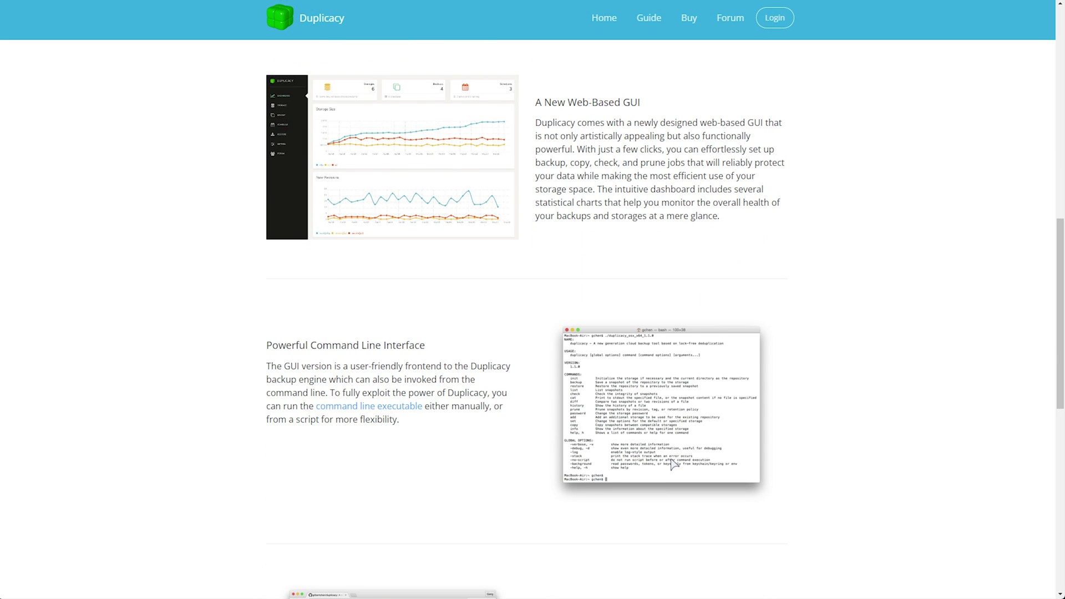
scroll(673, 465, up, 10)
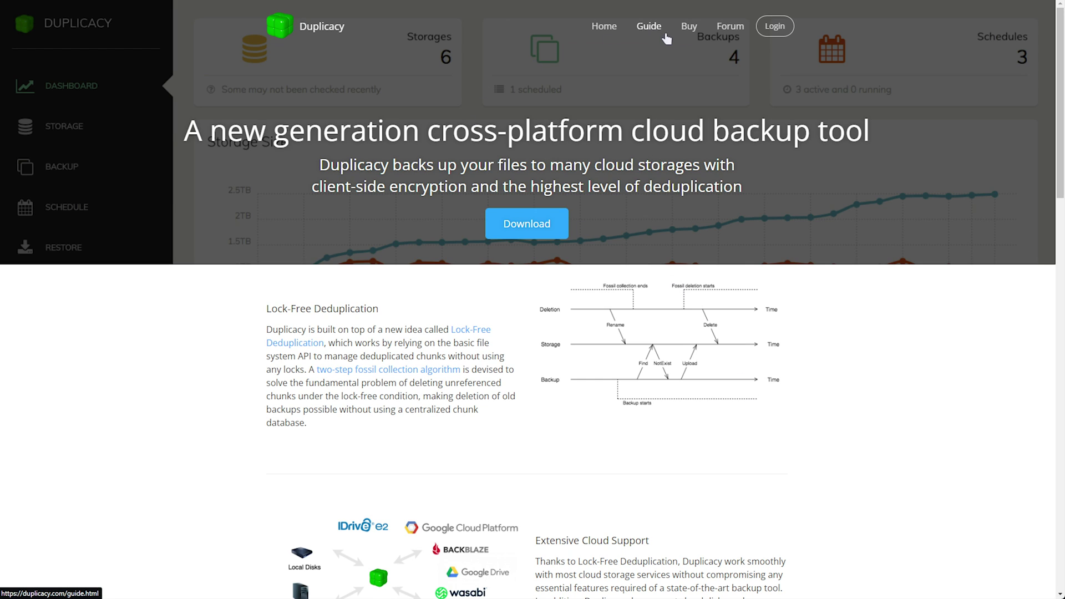
click(690, 33)
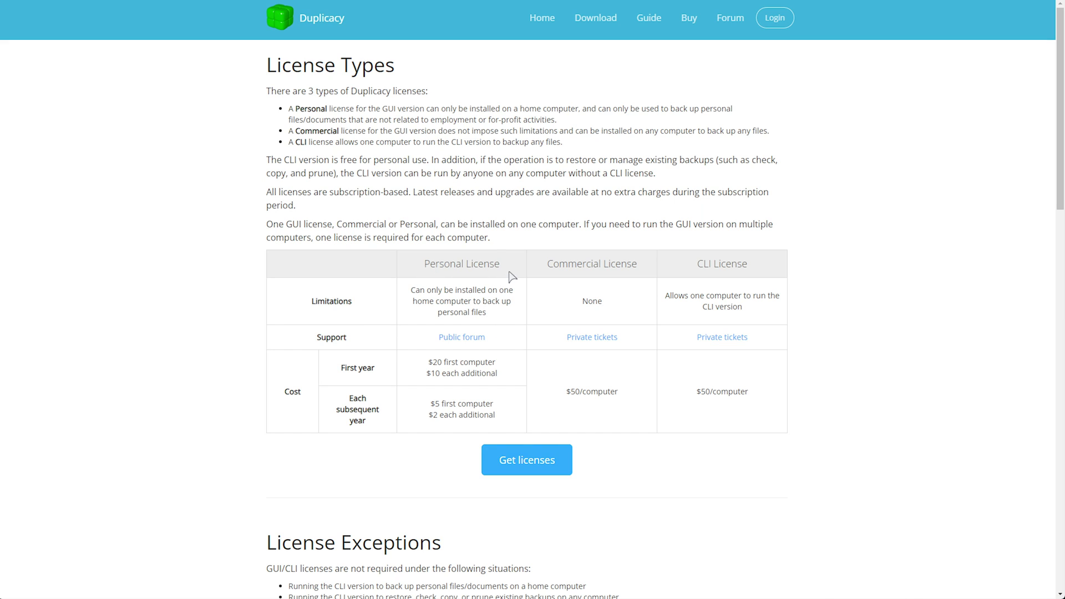
Highlight the Personal License heading on the pricing page, then clear the highlight
drag(506, 275, 411, 266)
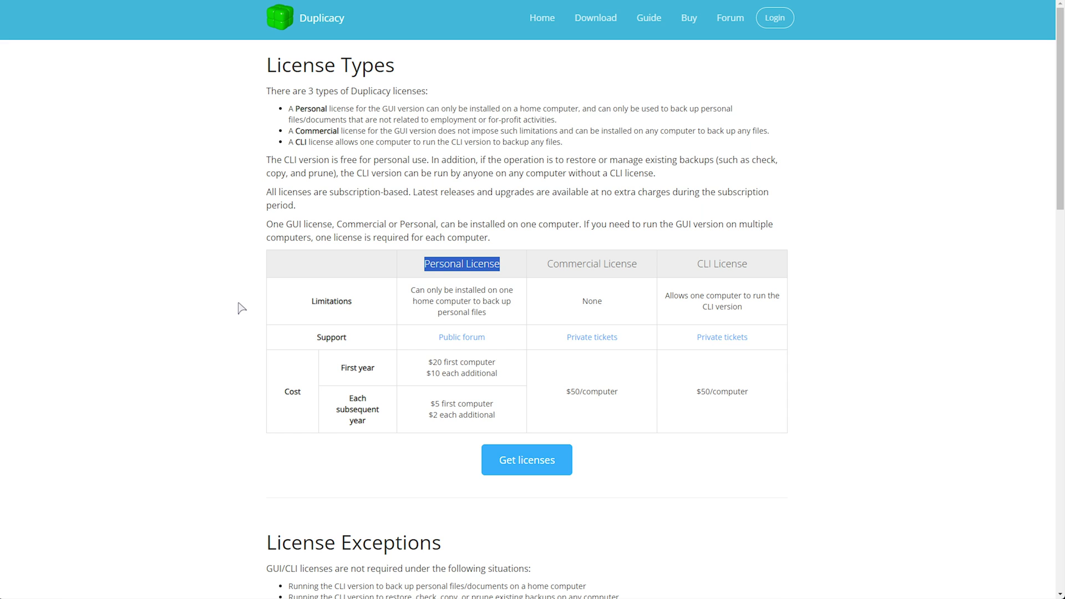
click(449, 212)
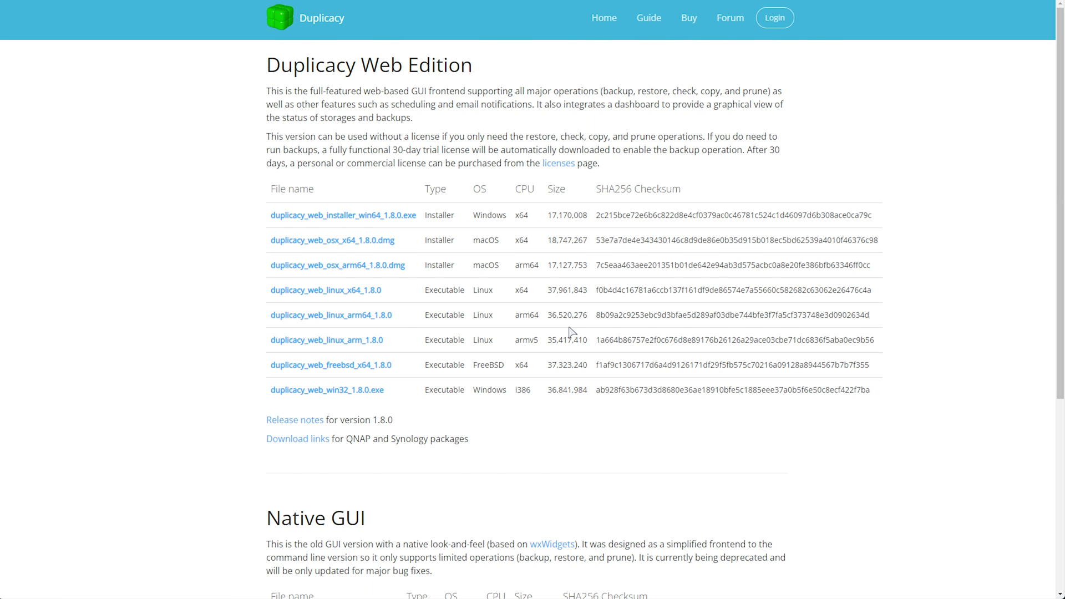
Read the Command Line Version section, then open and scroll its GitHub repository README
scroll(571, 332, down, 5)
drag(266, 251, 385, 251)
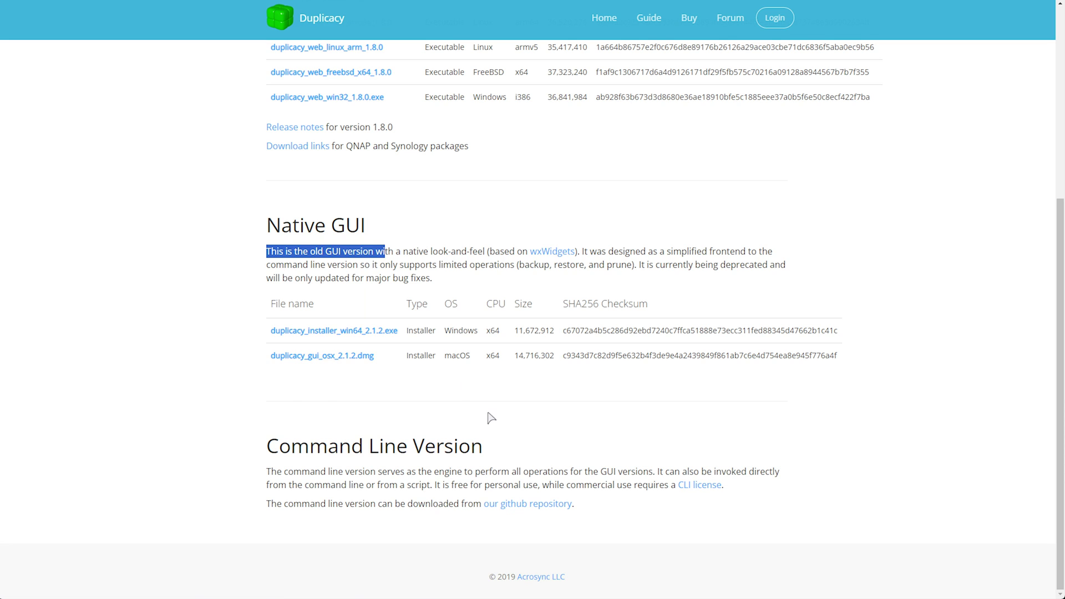
drag(266, 471, 495, 485)
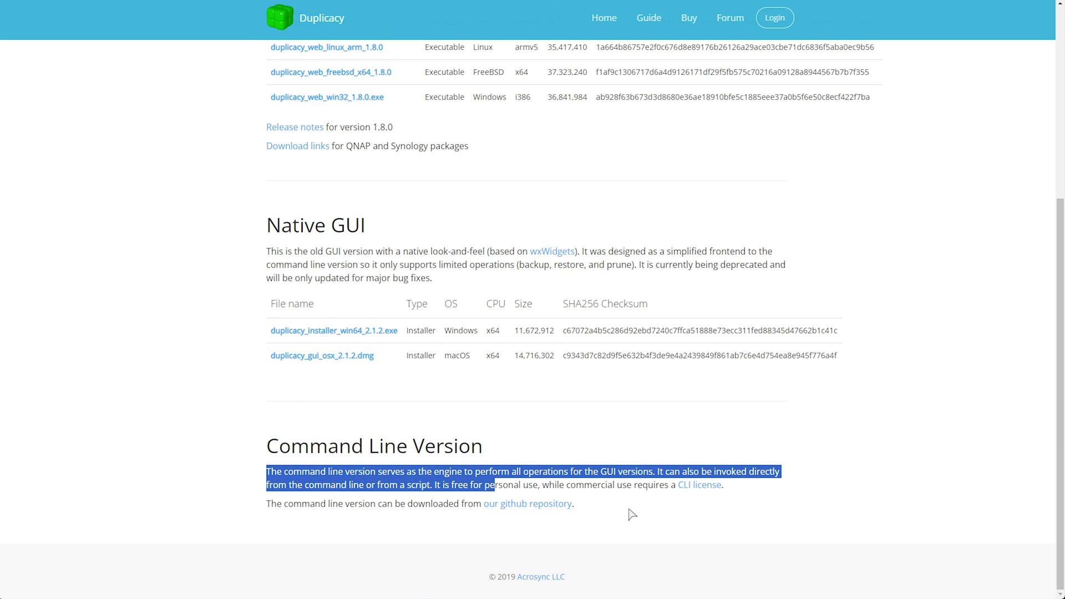
drag(631, 515, 254, 453)
click(752, 522)
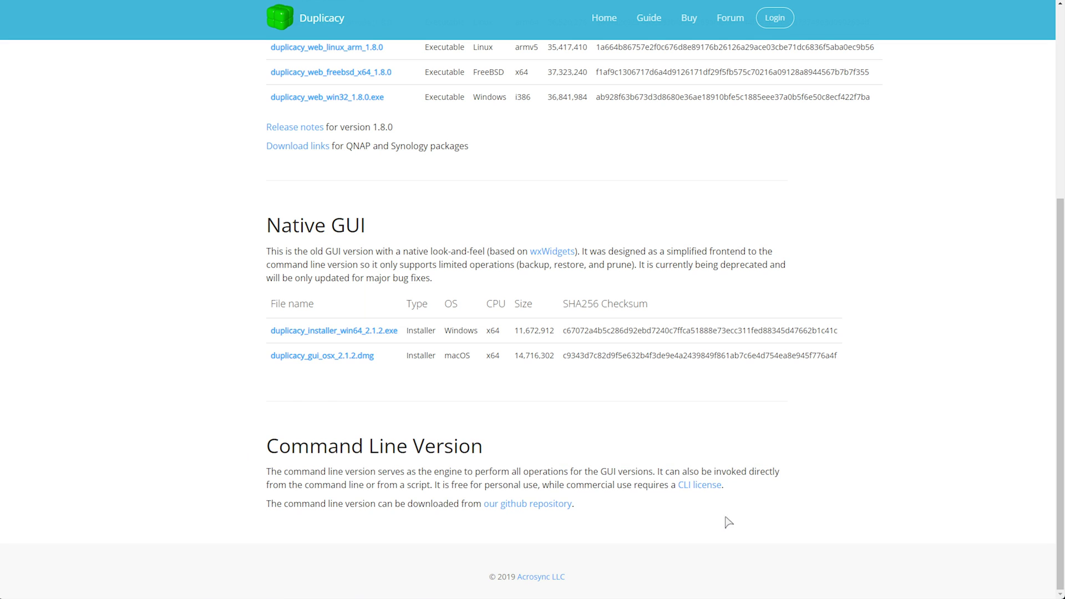
click(534, 504)
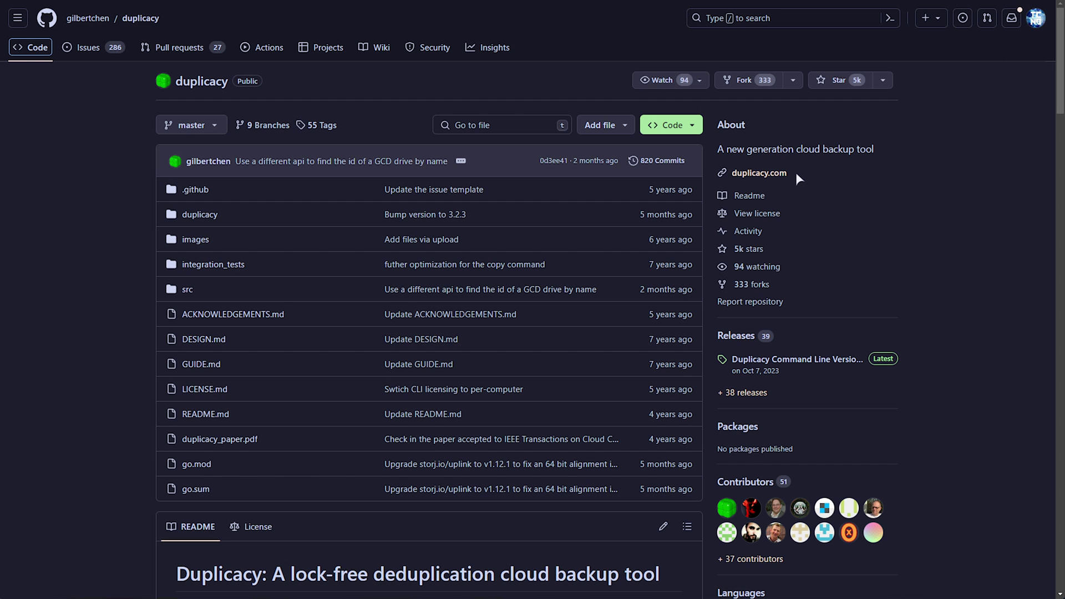
scroll(791, 169, down, 10)
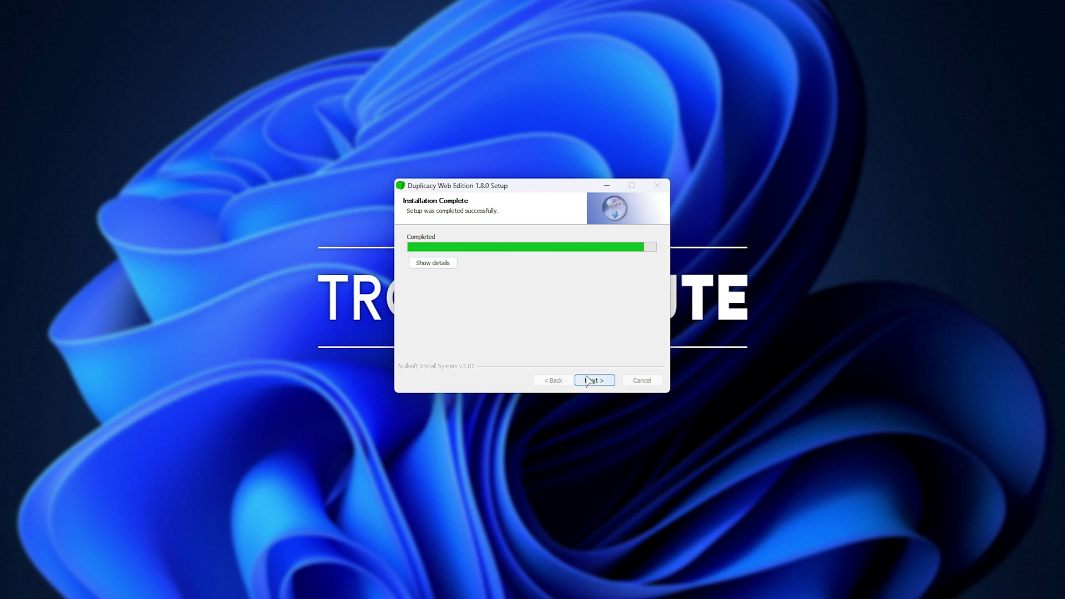
Install Duplicacy Web Edition 1.8.0 and check that the dashboard lists no storages
click(594, 381)
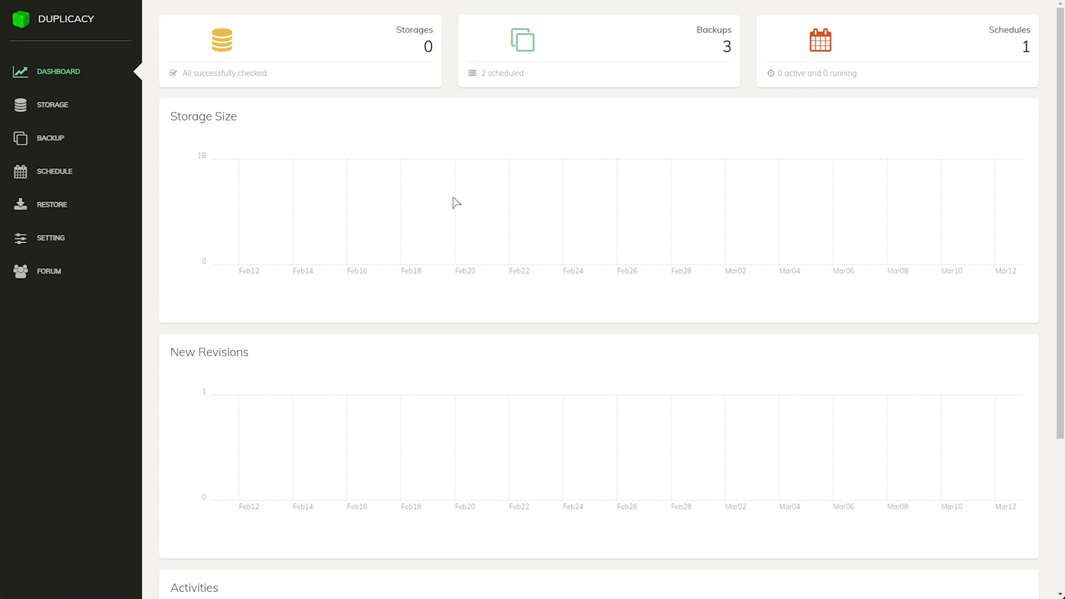
mouse_move(289, 11)
scroll(505, 348, down, 4)
scroll(504, 347, up, 4)
Start a new storage, choose OneDrive from the More providers list, and inspect the Token File field
click(65, 111)
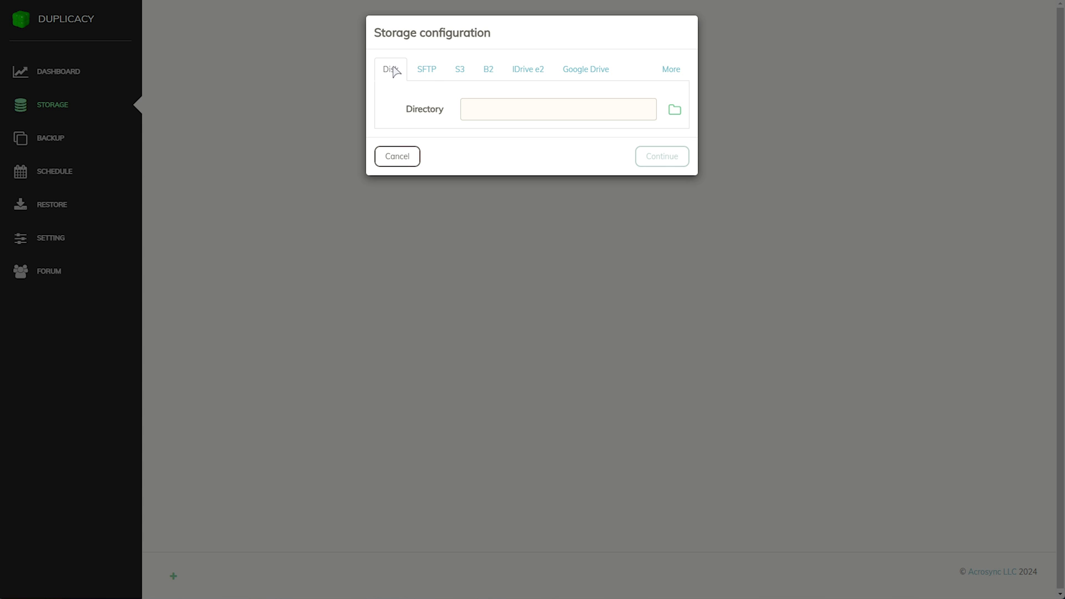
click(589, 71)
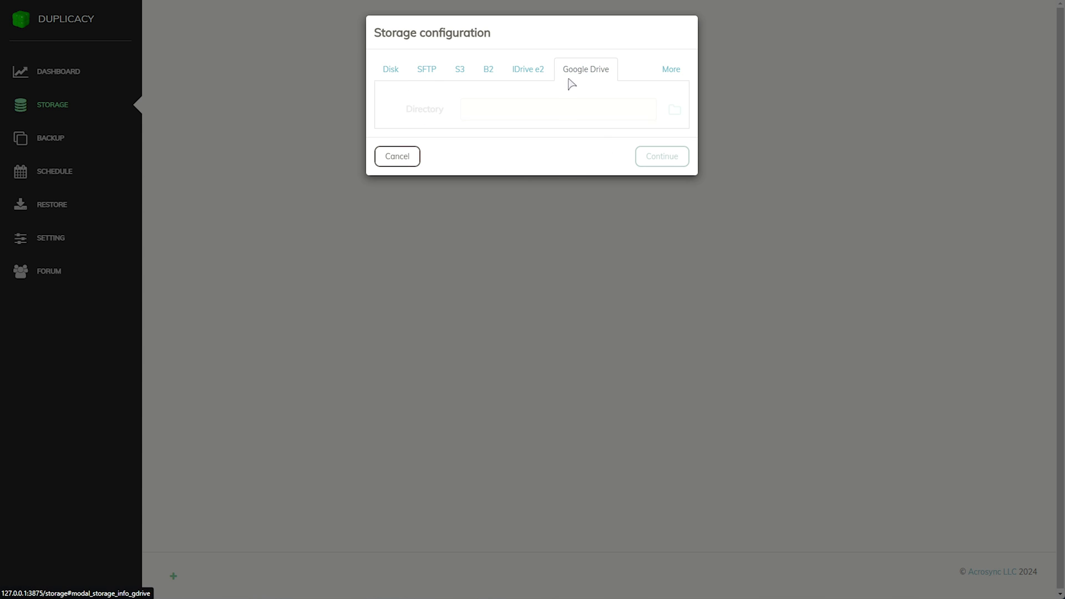
click(669, 71)
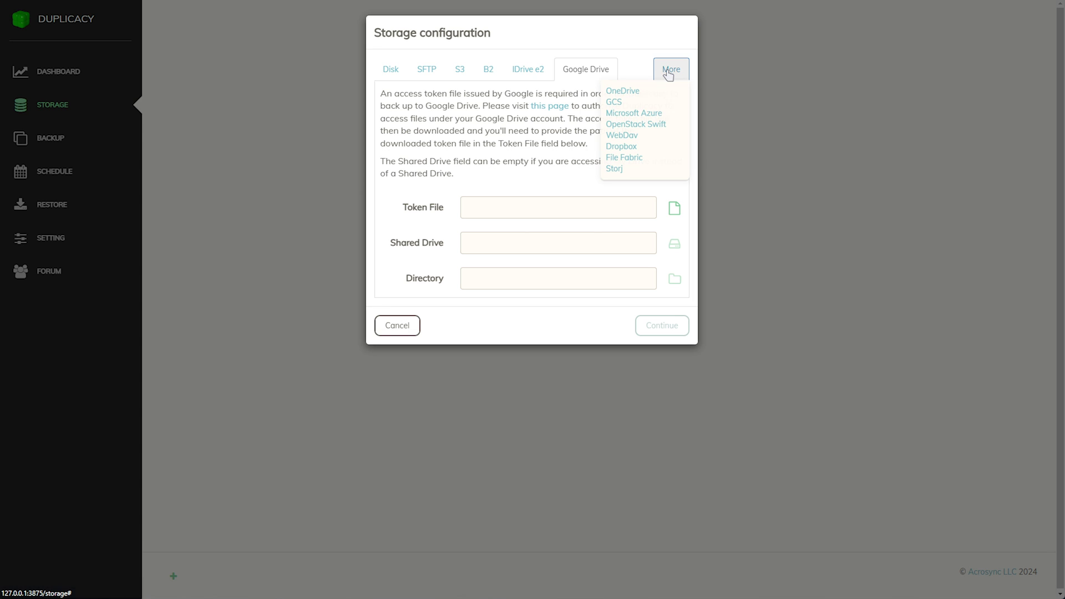
click(632, 96)
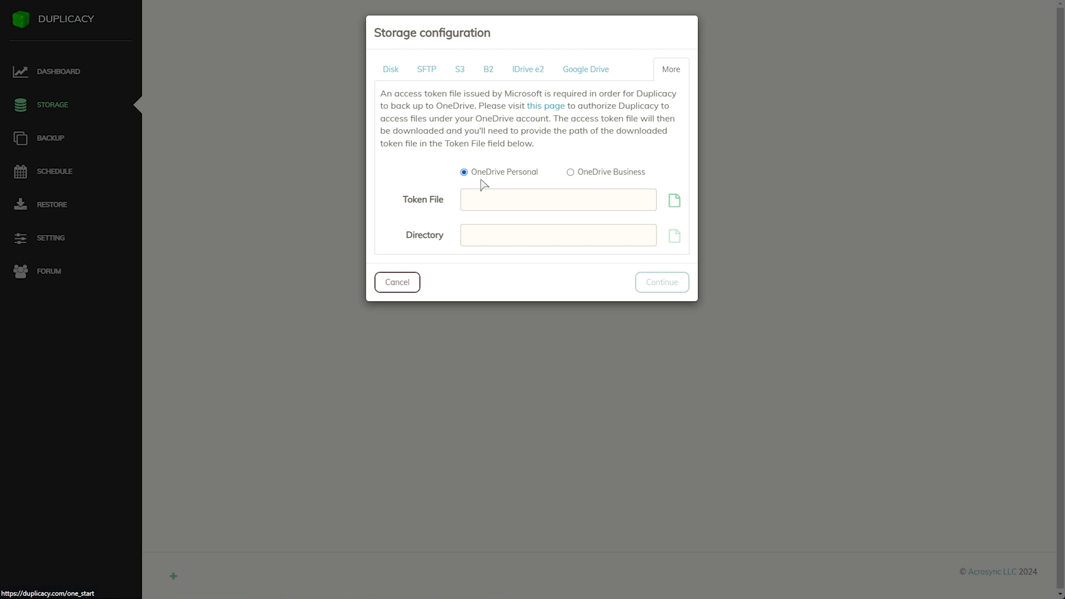
drag(447, 200, 460, 234)
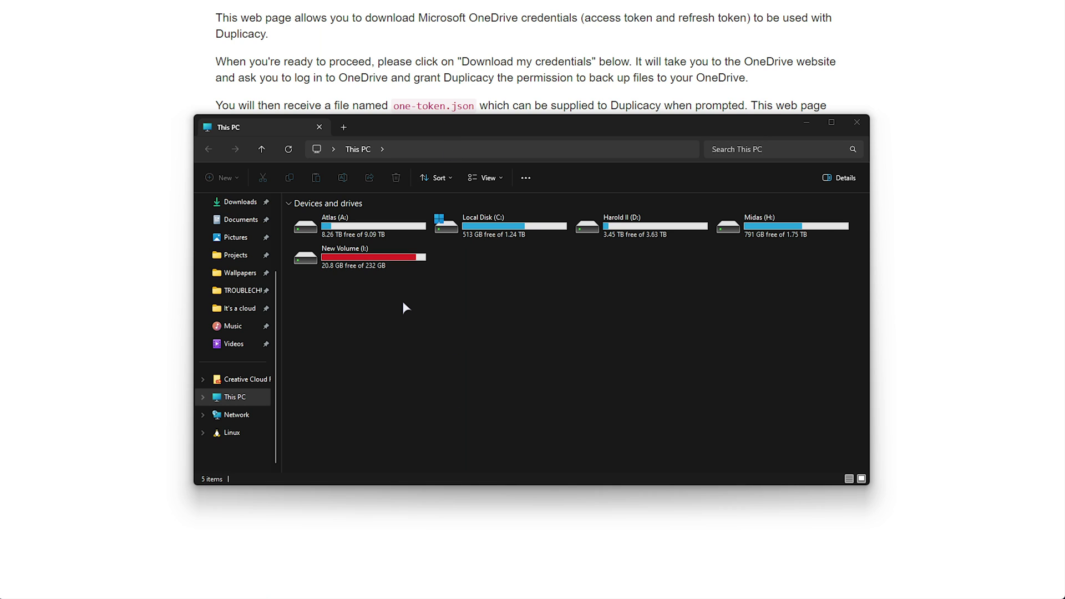
Create a !Backup folder on Atlas (A:) and paste one-token.json into it
double_click(402, 224)
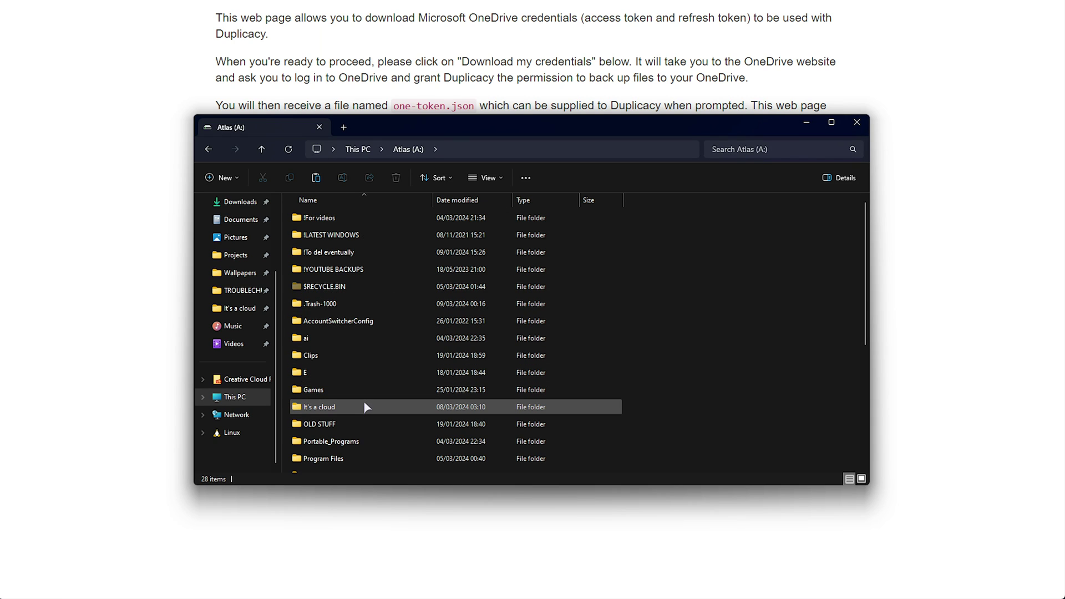
key(ctrl+shift+n)
text(!Backup)
key(Return)
key(Return)
key(ctrl+v)
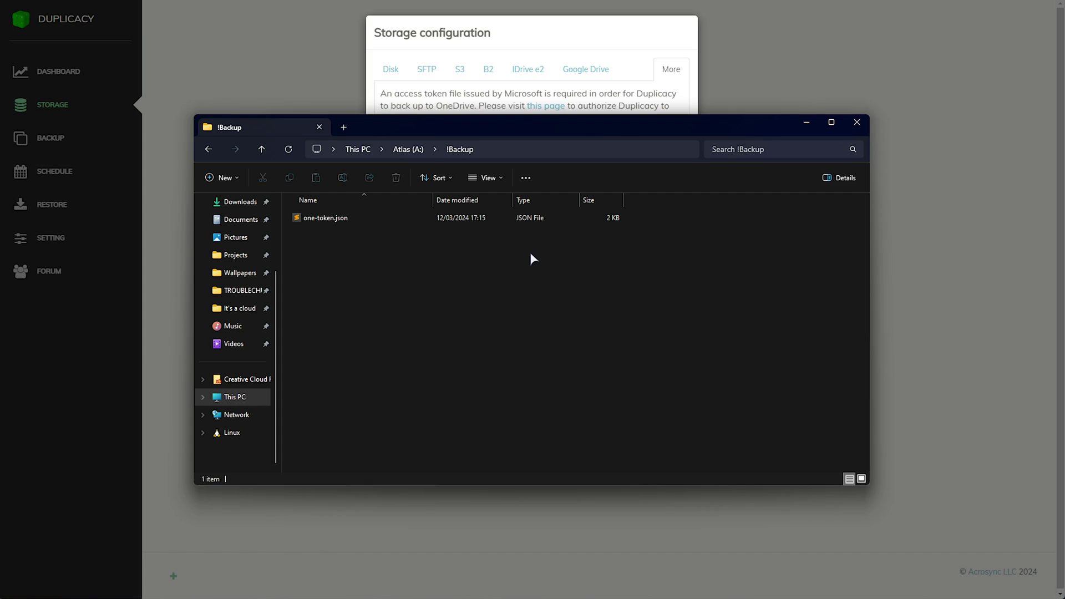
drag(616, 348, 494, 213)
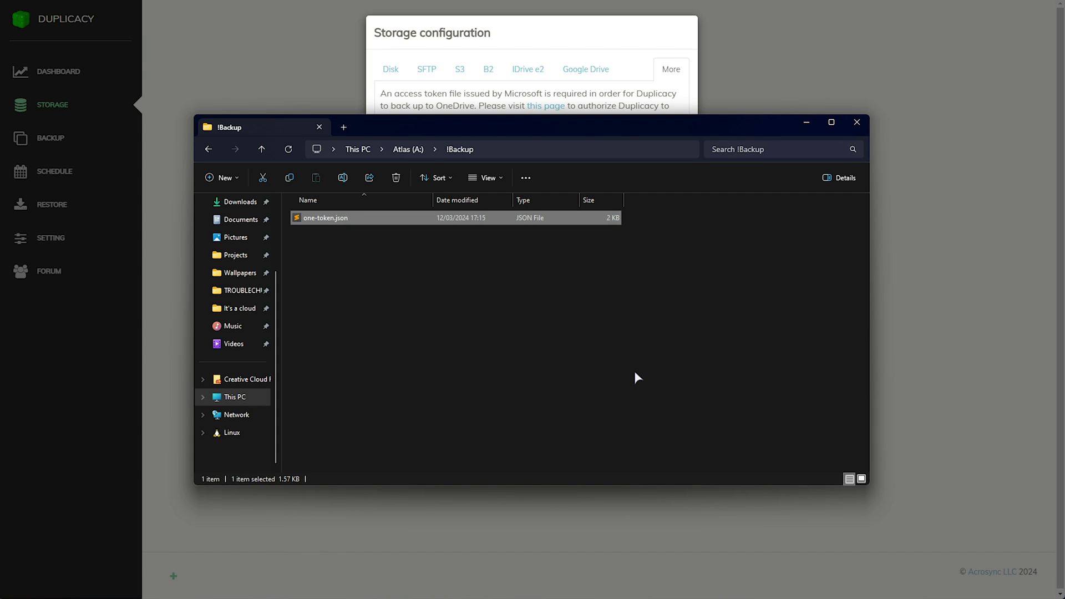
click(634, 370)
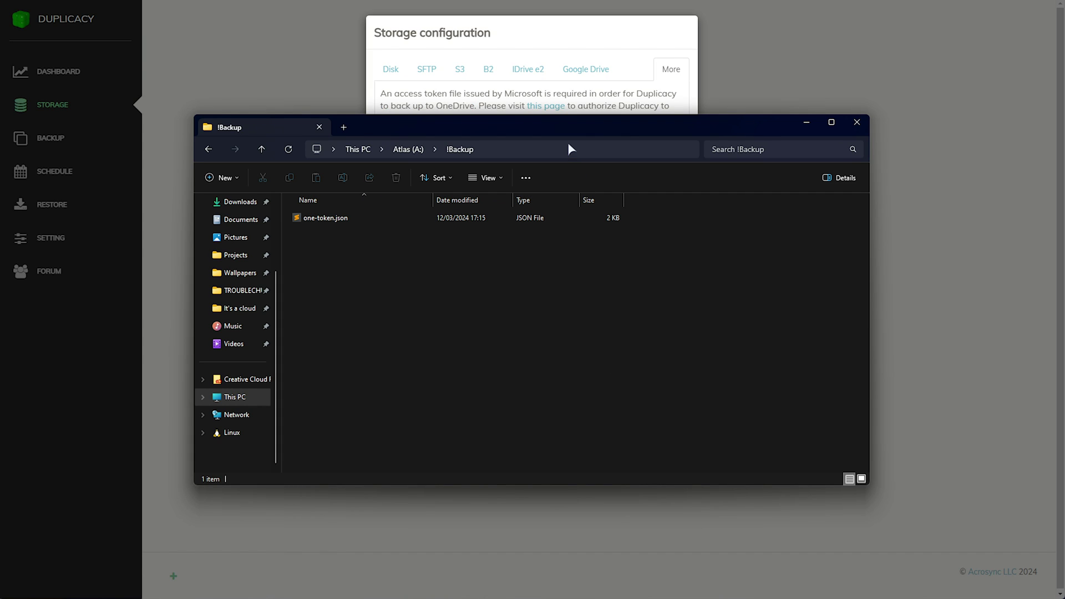
click(549, 49)
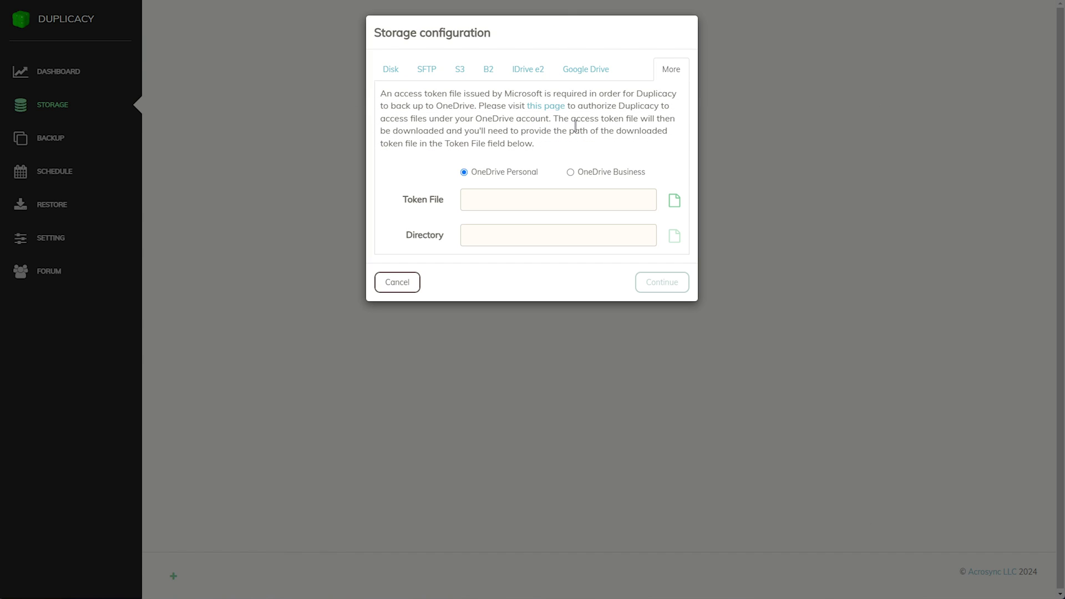
Set the OneDrive storage's Token File to A:/!Backup/one-token.json
click(674, 201)
right_click(679, 208)
click(613, 210)
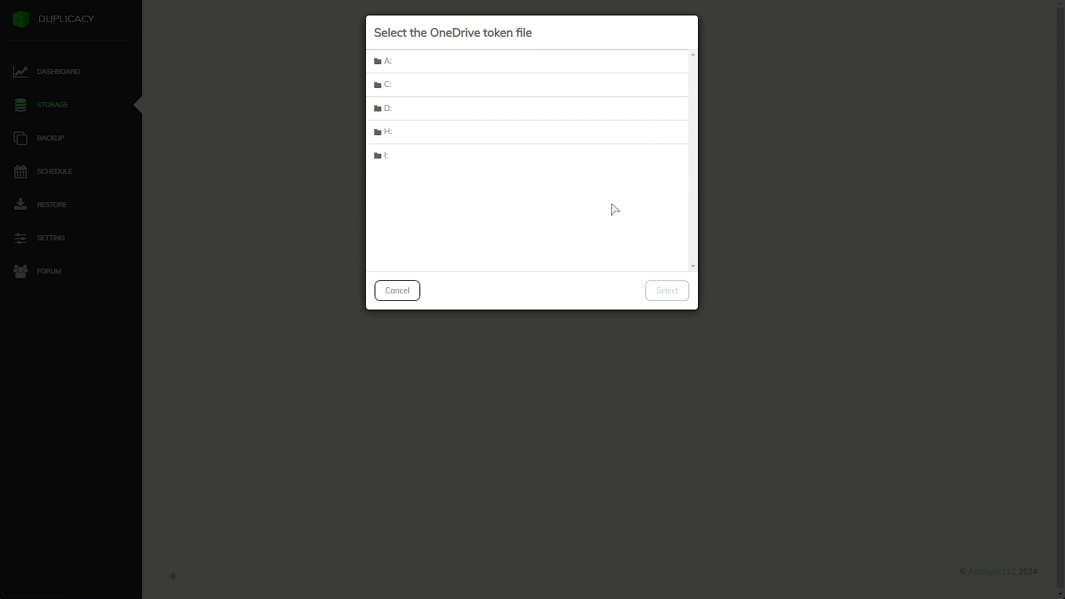
click(409, 67)
click(420, 84)
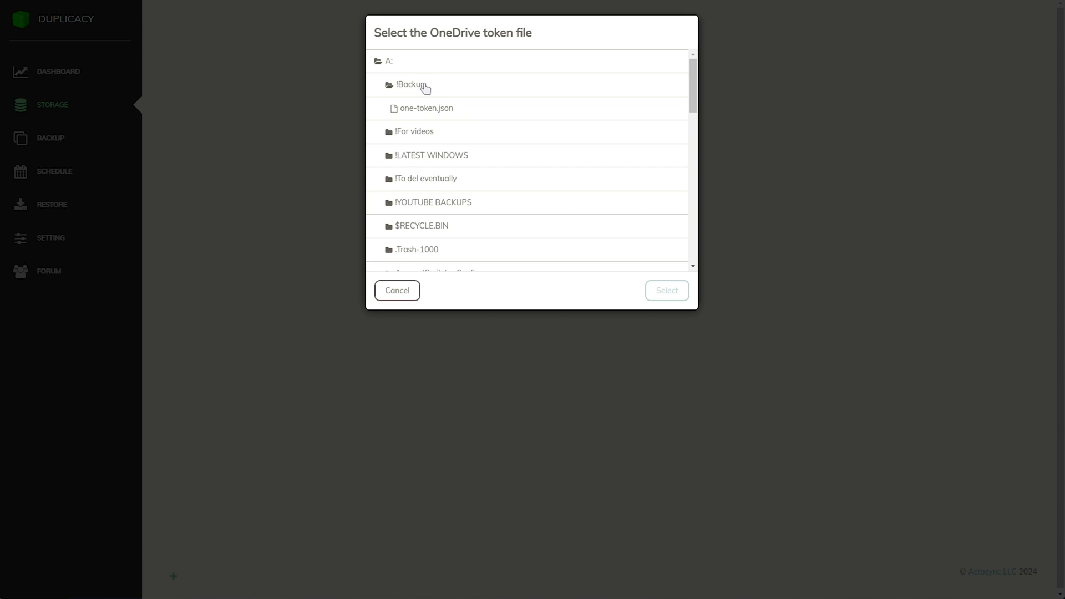
click(443, 109)
click(668, 290)
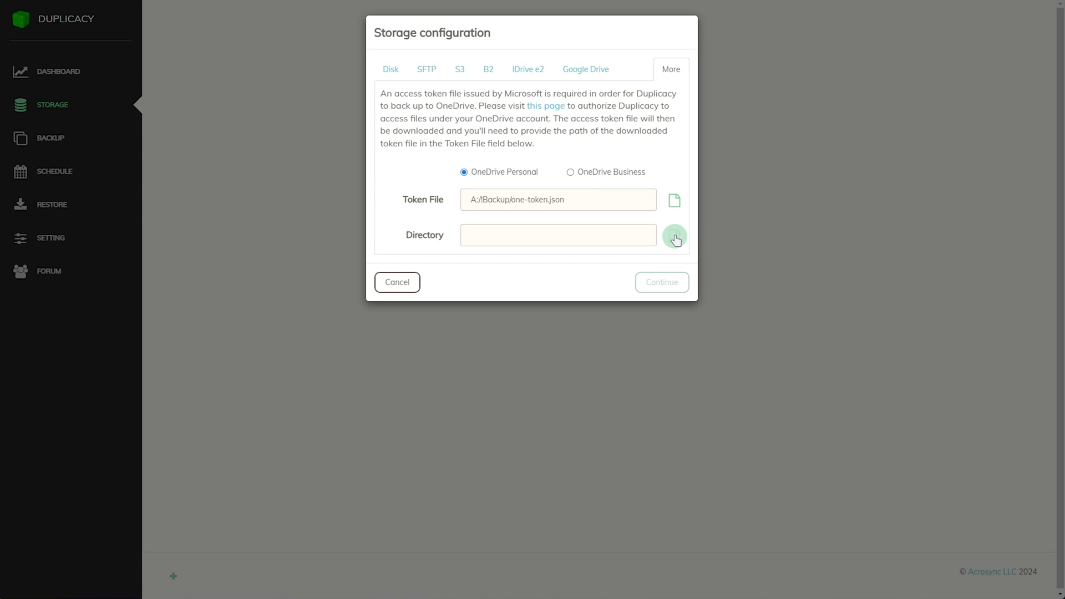
click(674, 242)
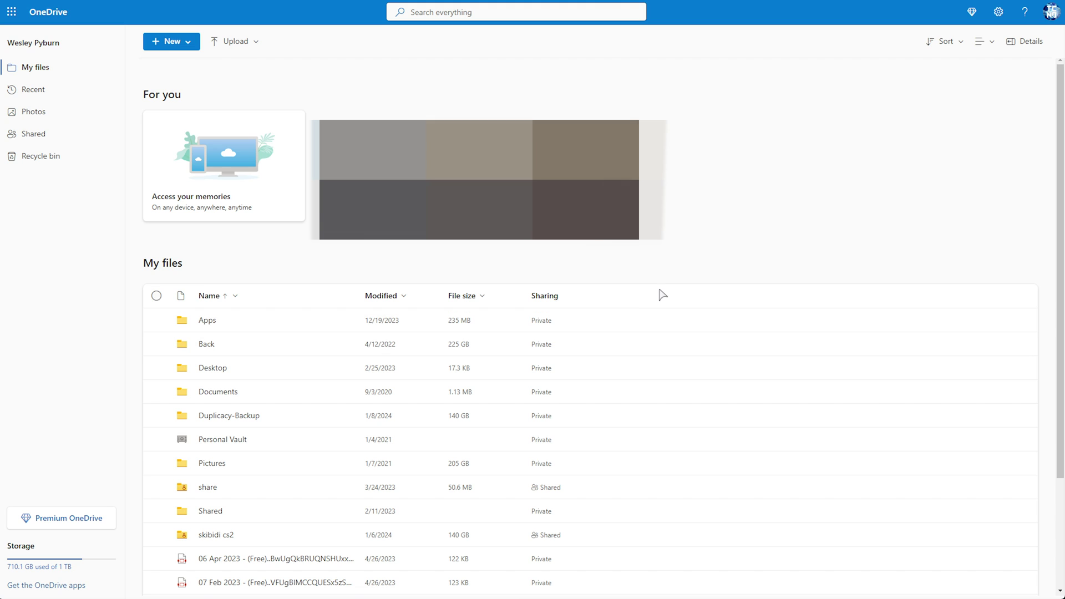
Create a folder named 'Backup' in OneDrive's My files
click(172, 41)
click(200, 66)
text(Backup)
key(Return)
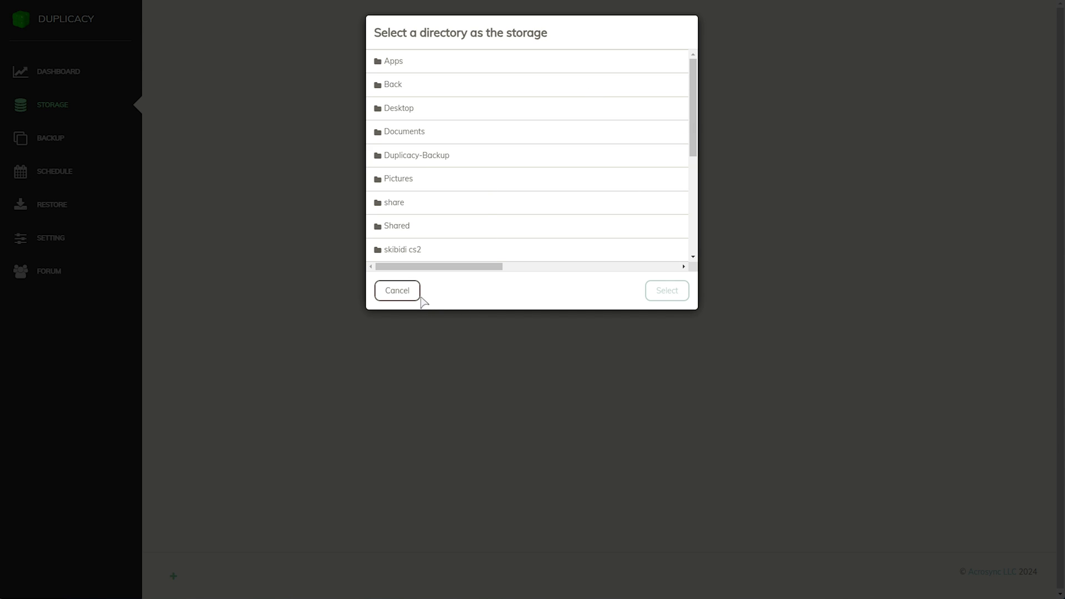
Choose the refreshed Backup folder as the storage directory (one://Backup) and continue
click(418, 295)
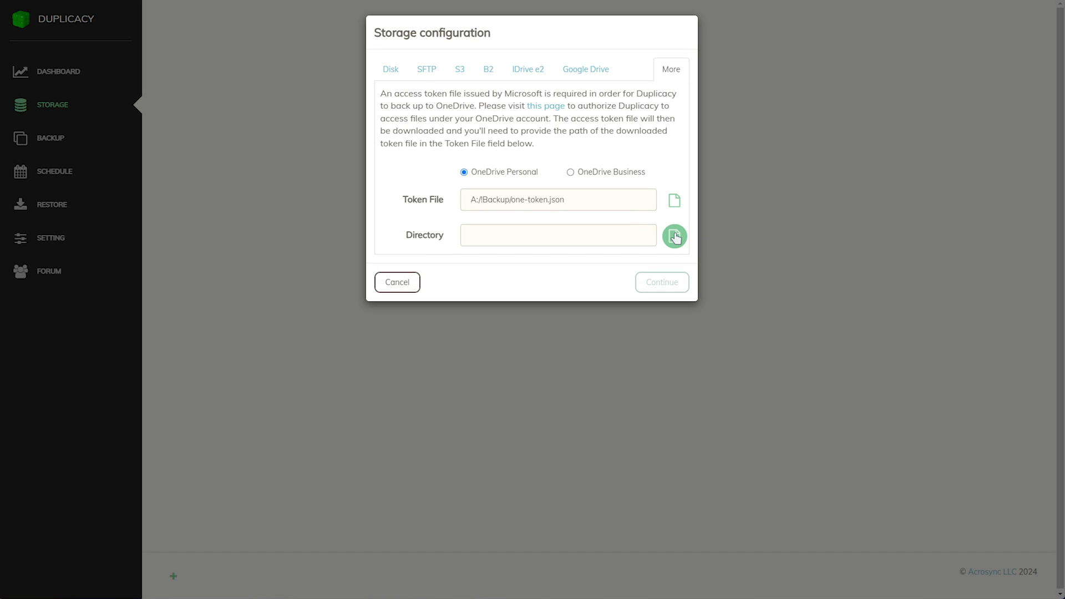
click(673, 236)
click(417, 108)
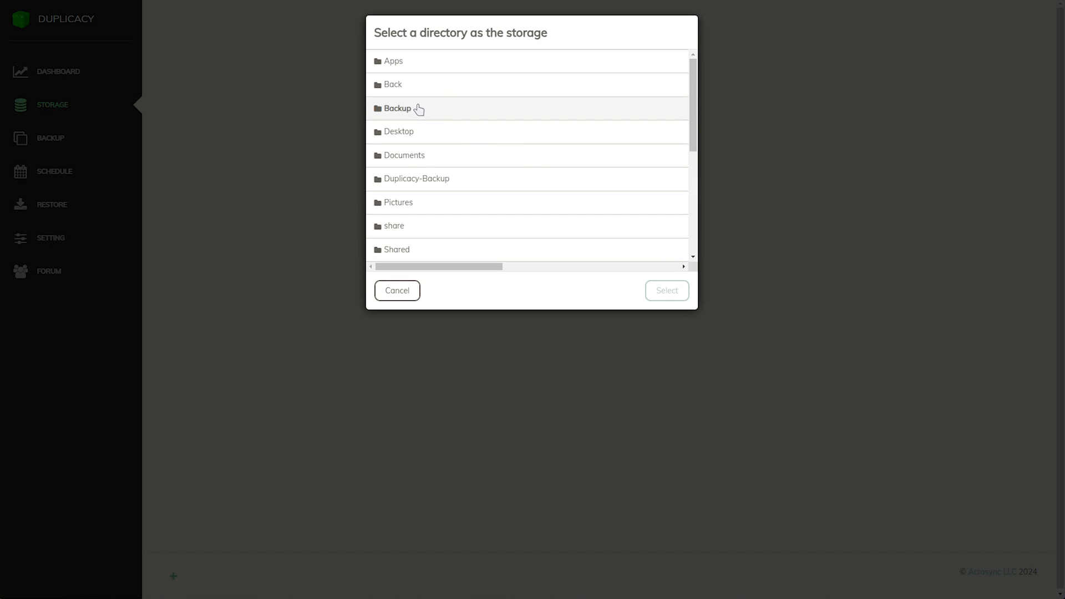
click(667, 290)
click(668, 283)
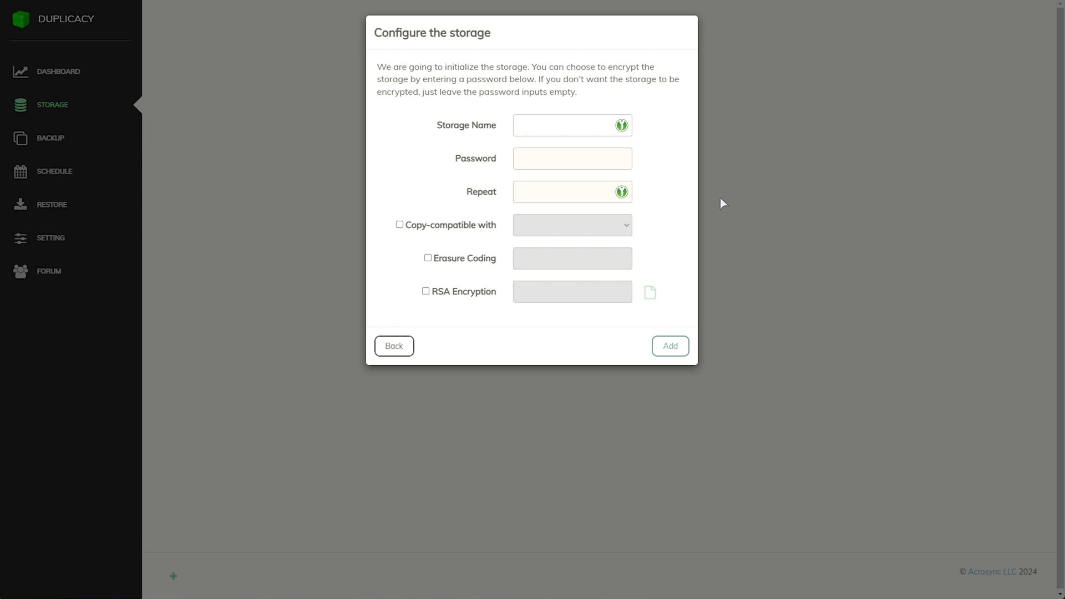
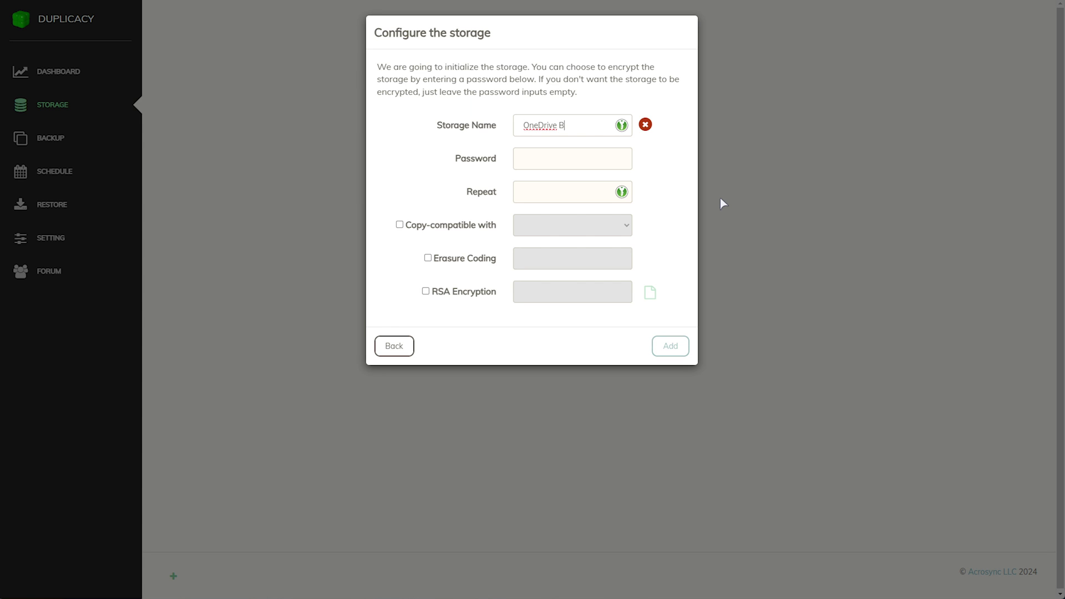
Name the storage OneDriveBackup, set an encryption password, and add it at one://Backup
click(558, 126)
key(BackSpace)
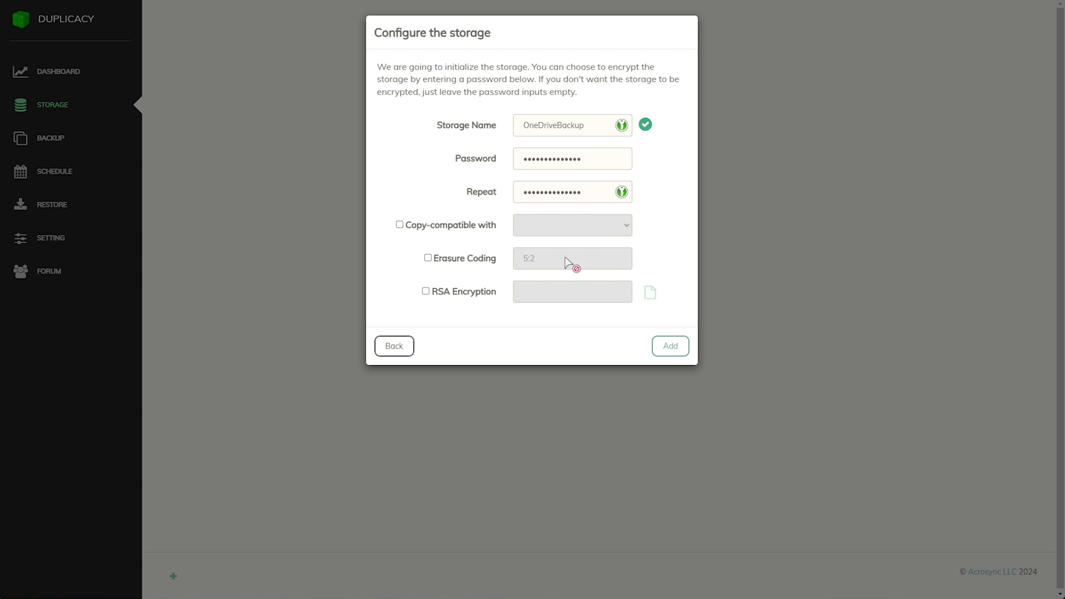
double_click(617, 158)
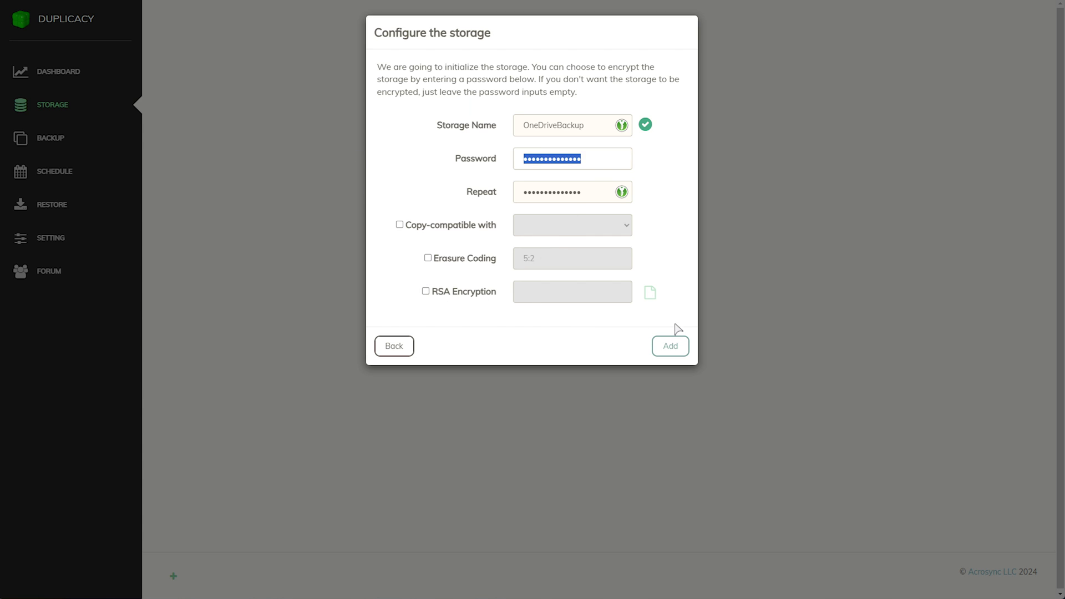
click(671, 346)
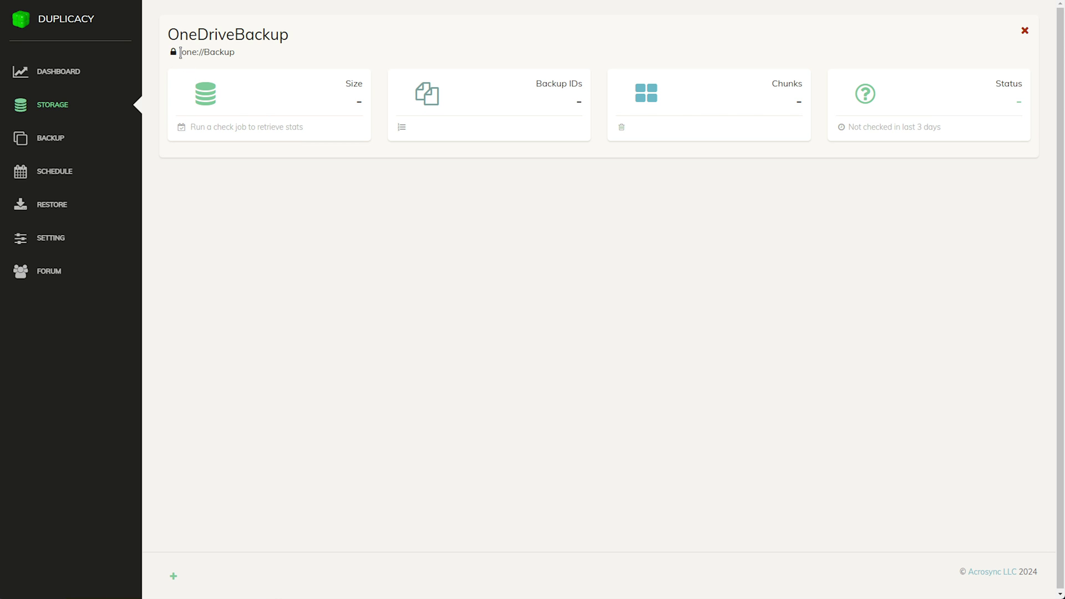
drag(180, 53, 232, 54)
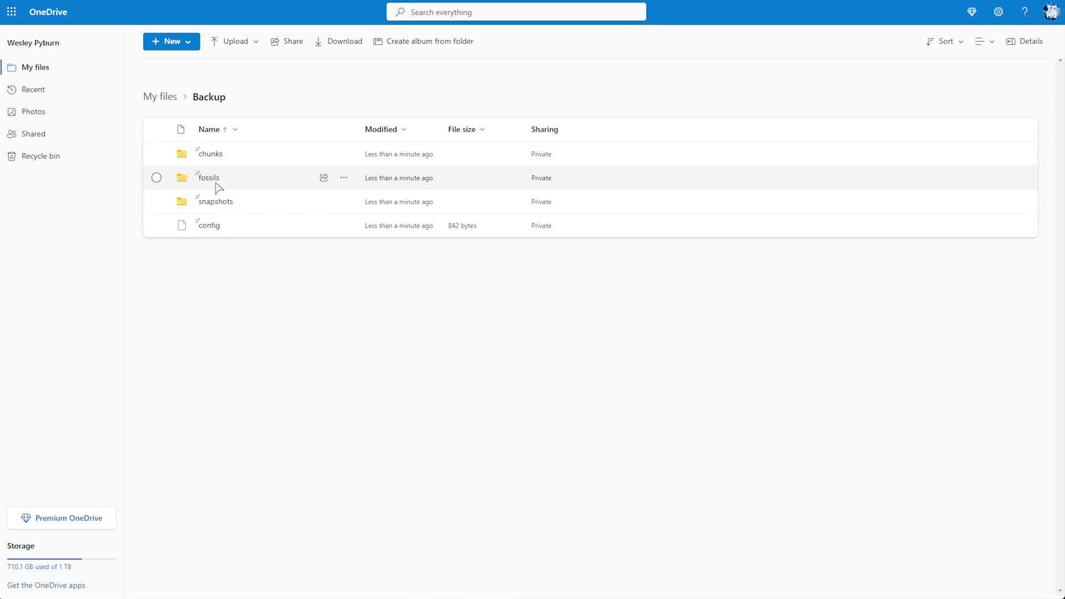
Return to Duplicacy's OneDriveBackup storage page and deselect the storage address
key(ctrl+Tab)
click(264, 286)
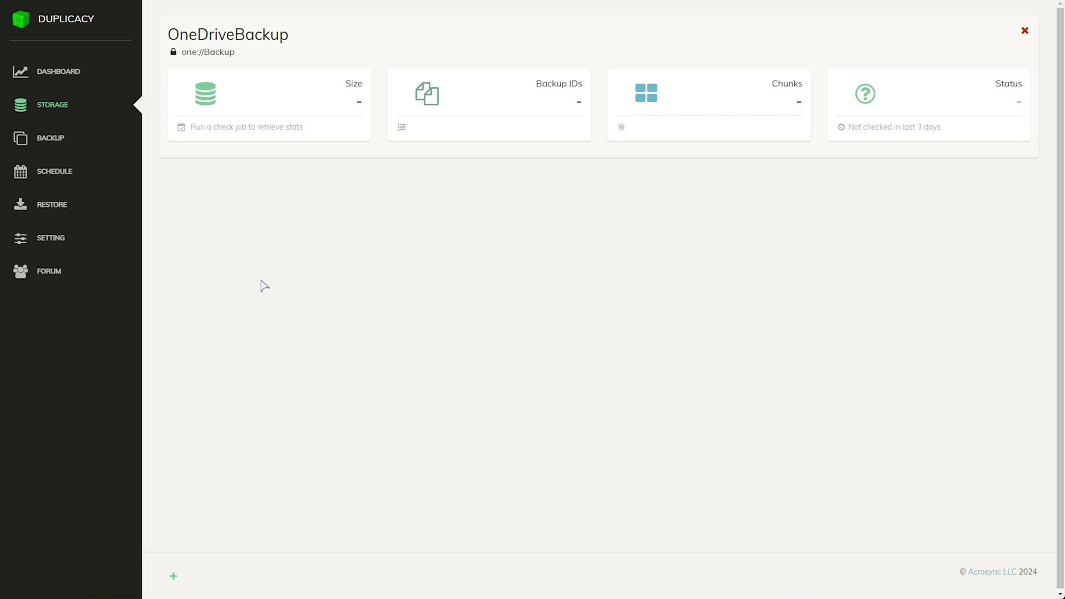
Open the Backup page showing TCNO-PC's Personal entry with no backups yet
mouse_move(174, 53)
click(72, 143)
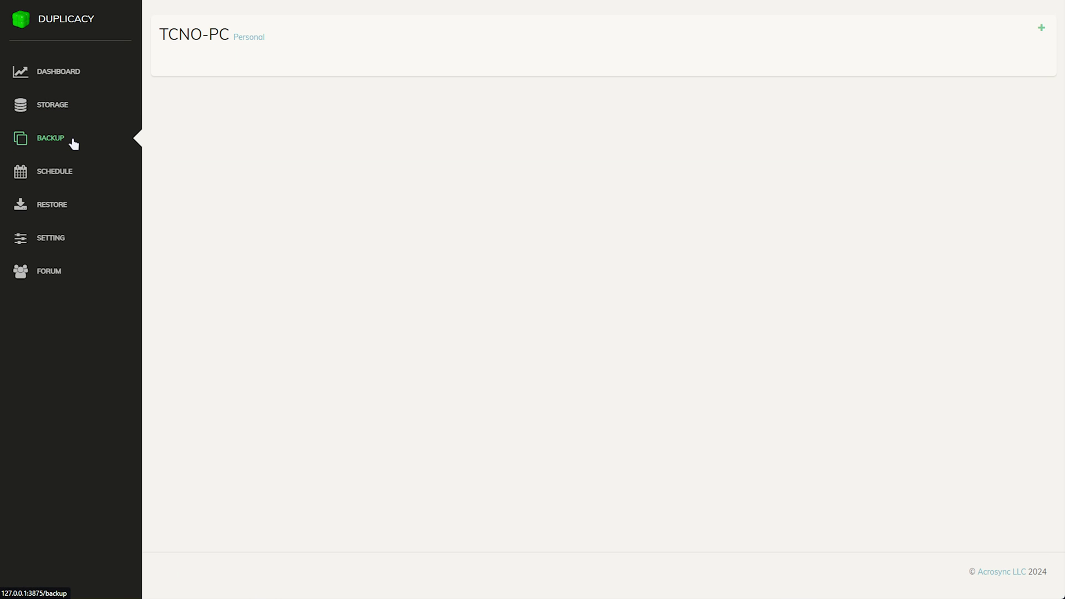
View the lifetime Personal license details, then close the License Activation dialog
mouse_move(244, 42)
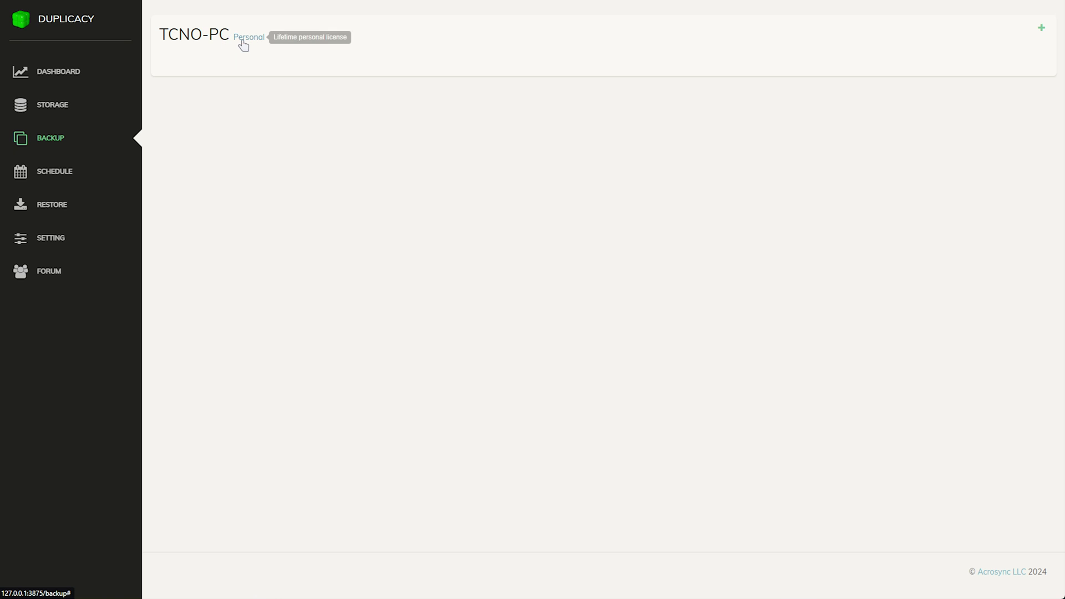
click(240, 40)
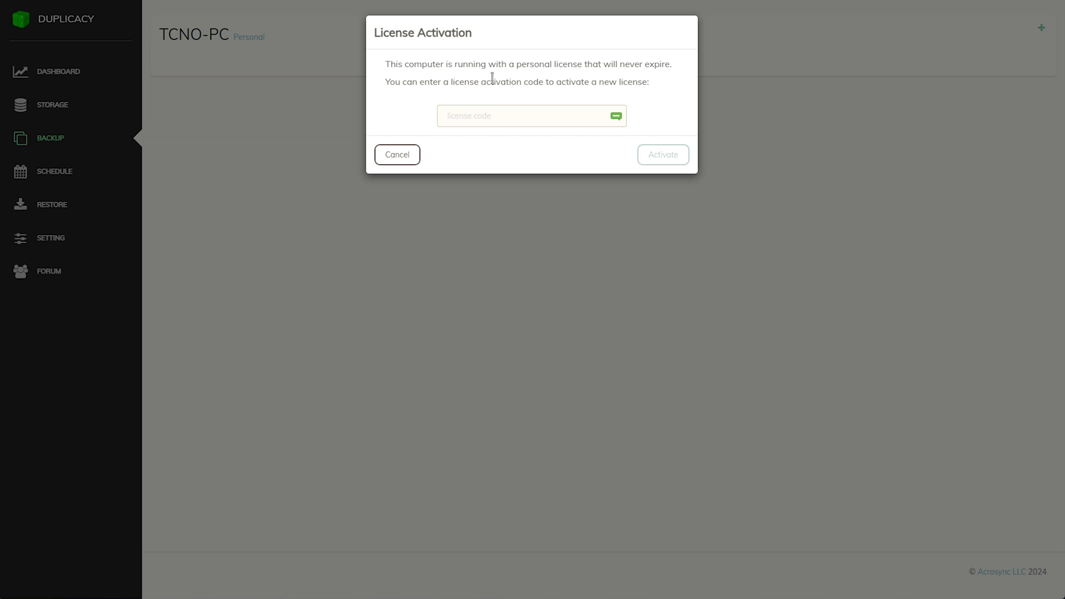
click(398, 156)
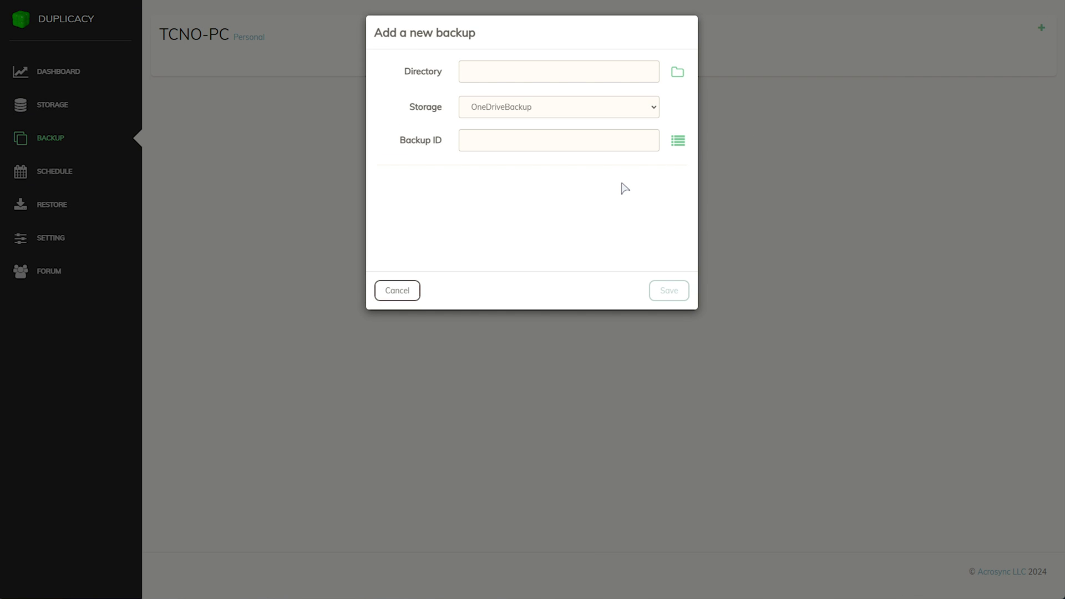
Choose A:/Projects as the new backup's directory
click(677, 72)
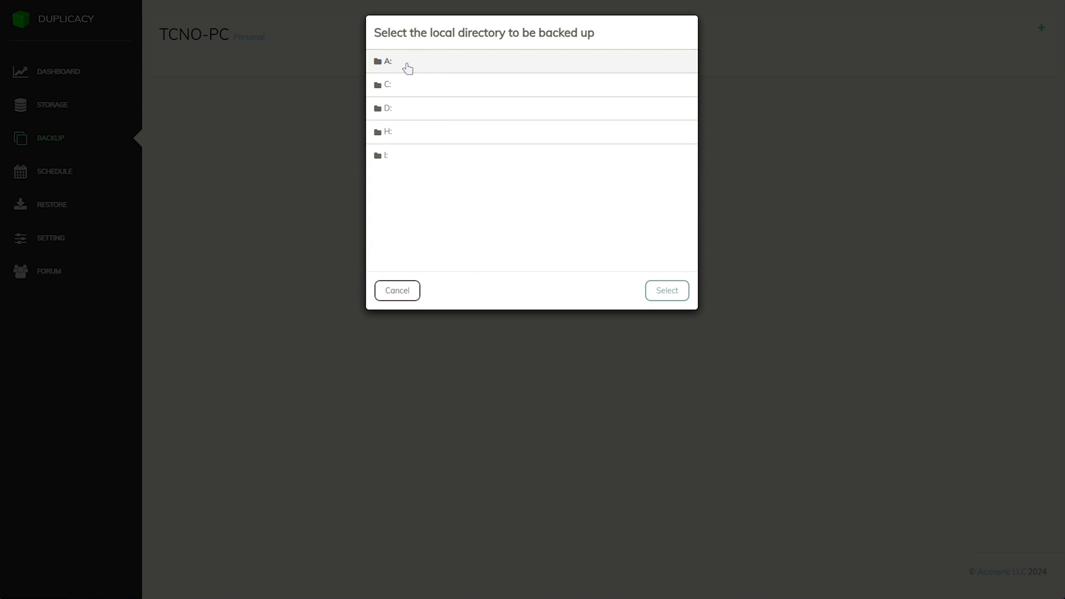
click(425, 65)
scroll(475, 161, down, 3)
click(446, 164)
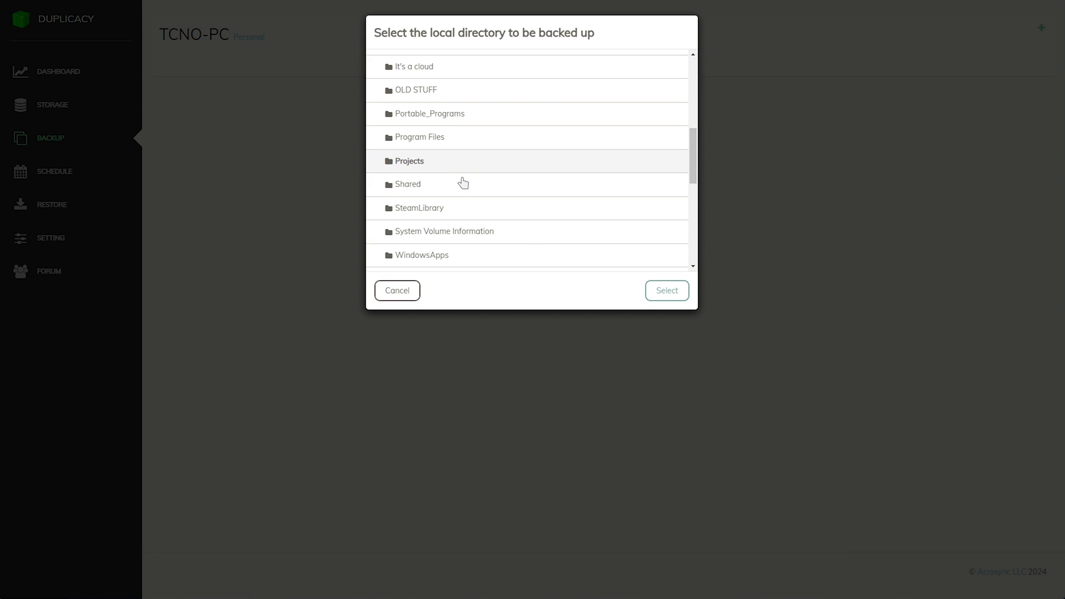
click(666, 293)
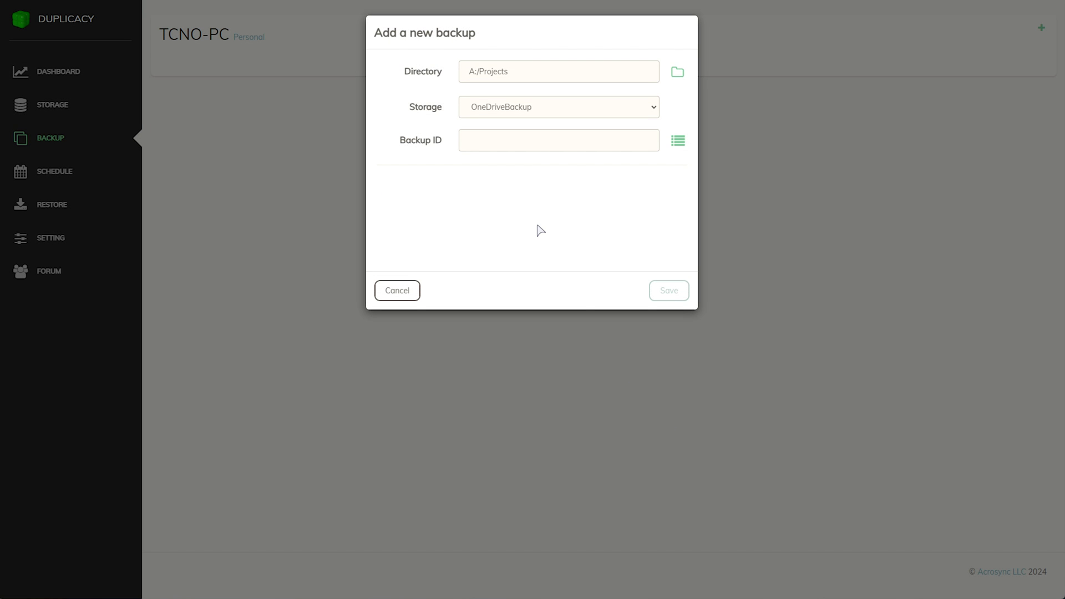
Keep OneDriveBackup as storage, enter Backup ID OD-Projects, and save the backup
click(558, 107)
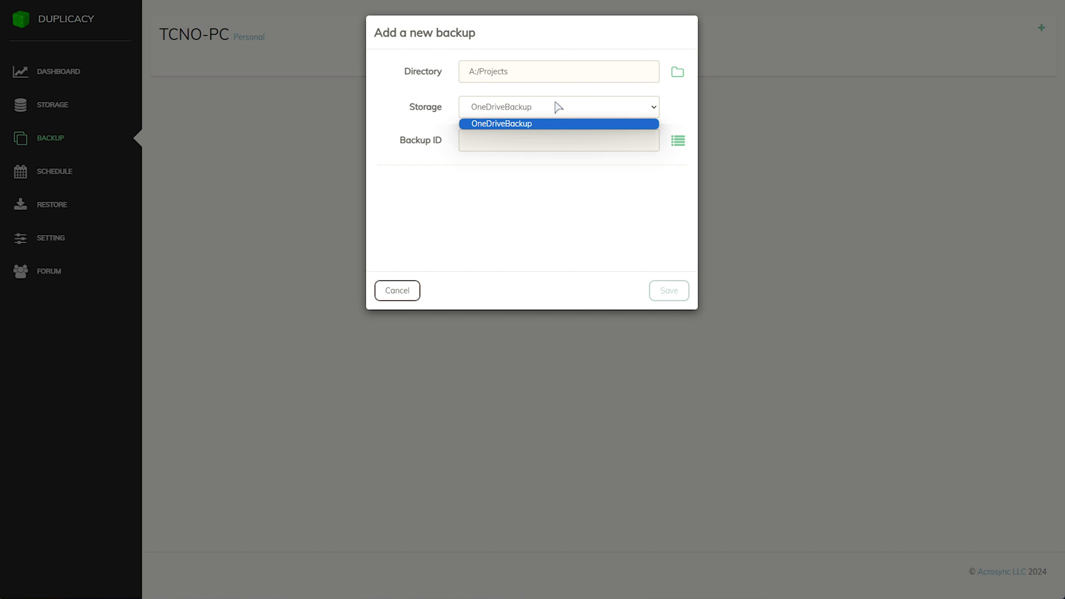
click(564, 111)
click(549, 111)
click(544, 122)
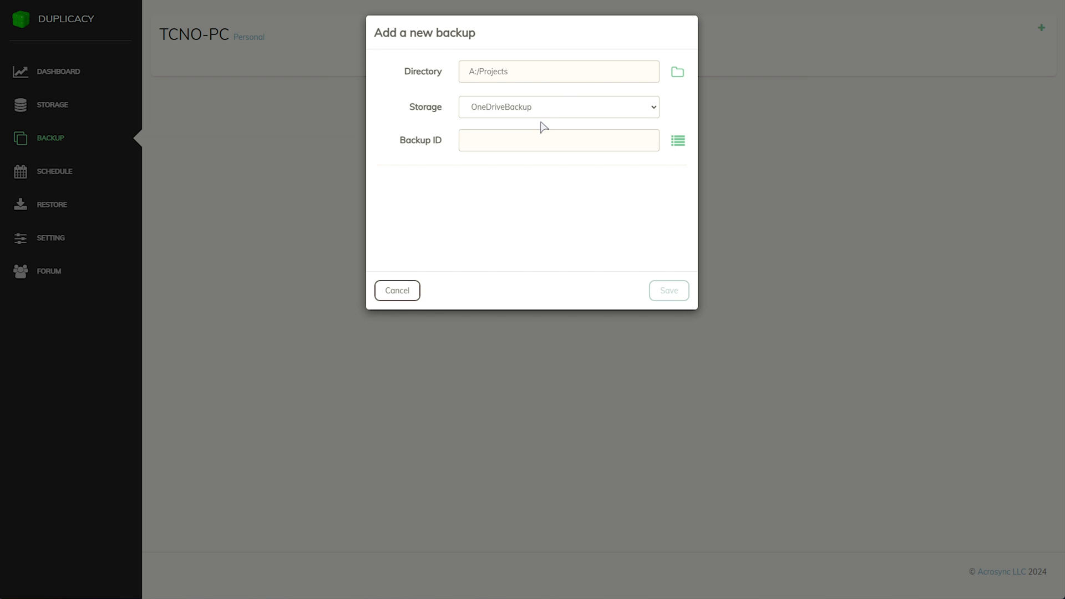
click(480, 145)
text(OD-Projects)
click(669, 291)
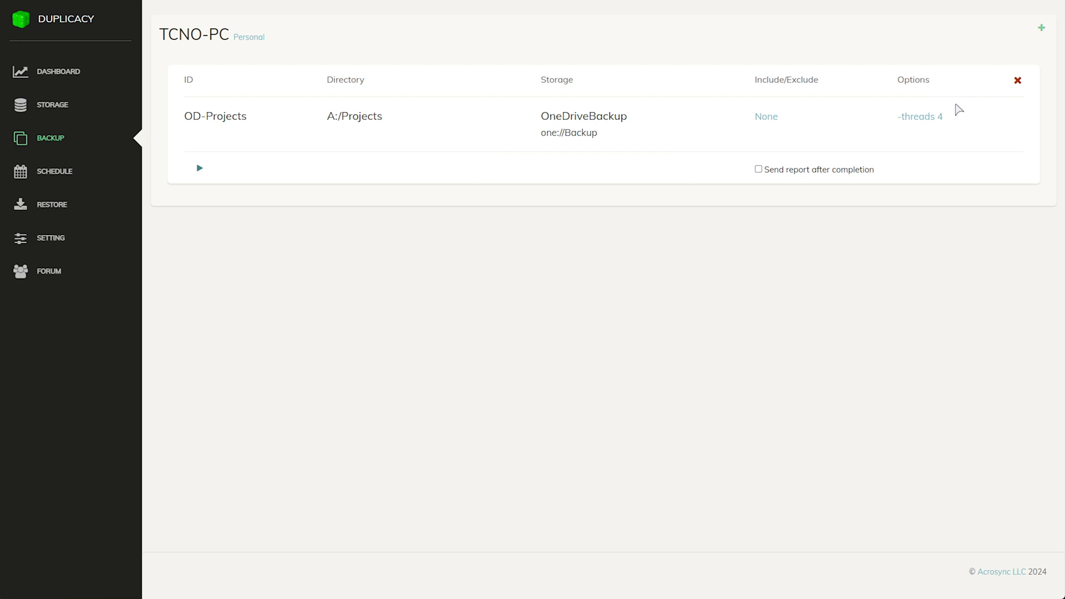
Change OD-Projects' options from -threads 4 to -threads 12, then open its include/exclude patterns
click(923, 119)
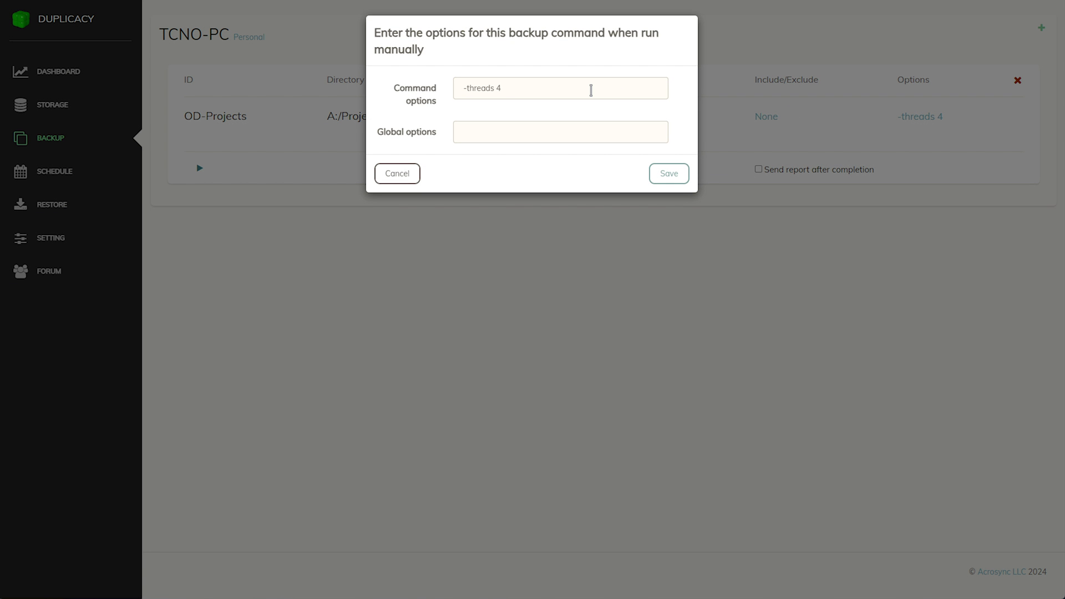
double_click(499, 86)
text(12)
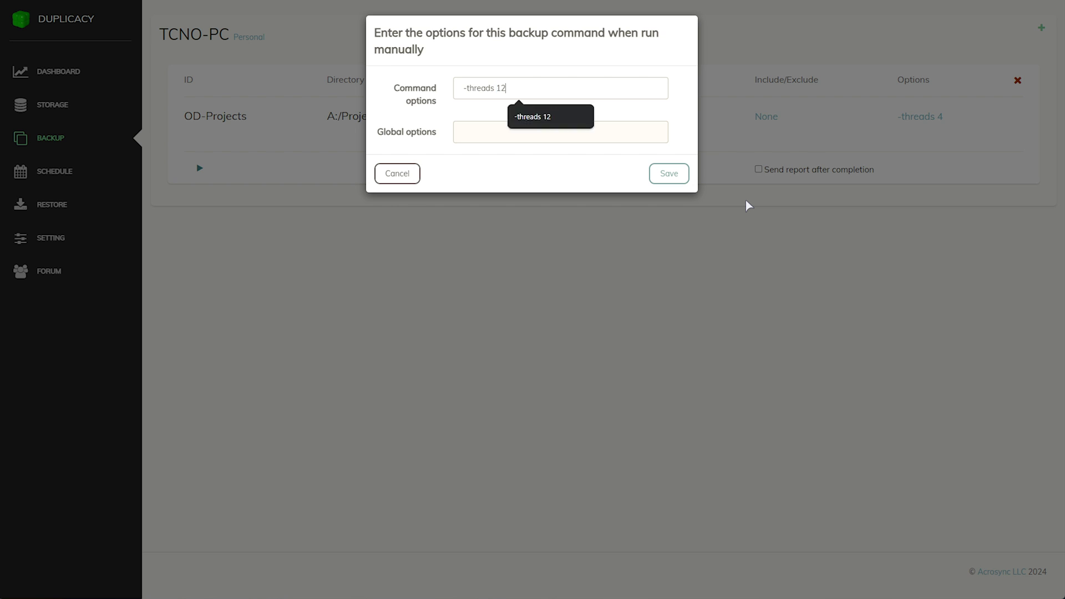
click(490, 134)
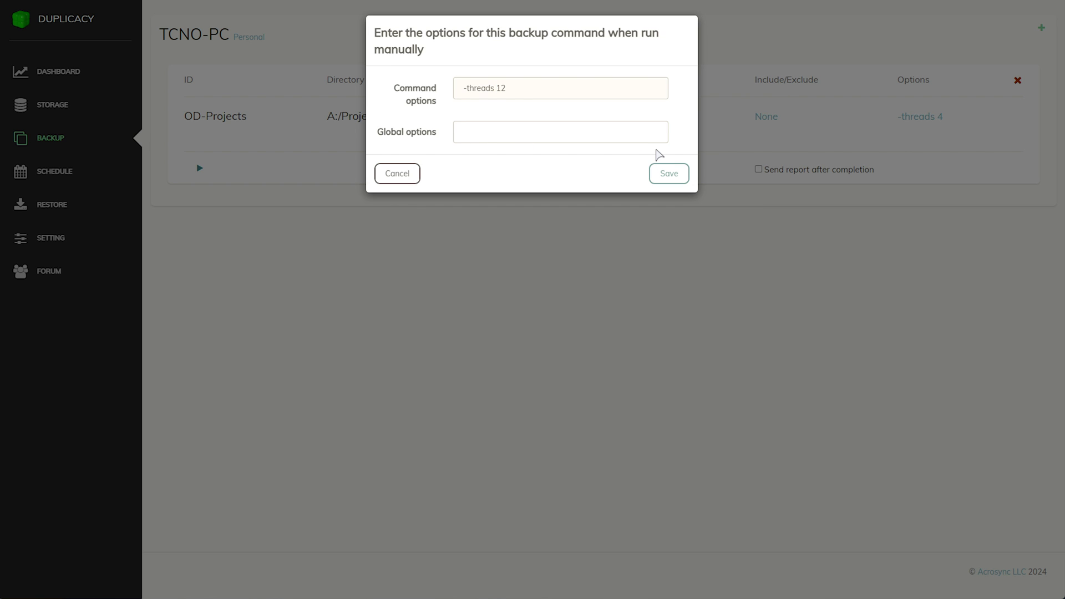
click(668, 173)
click(774, 122)
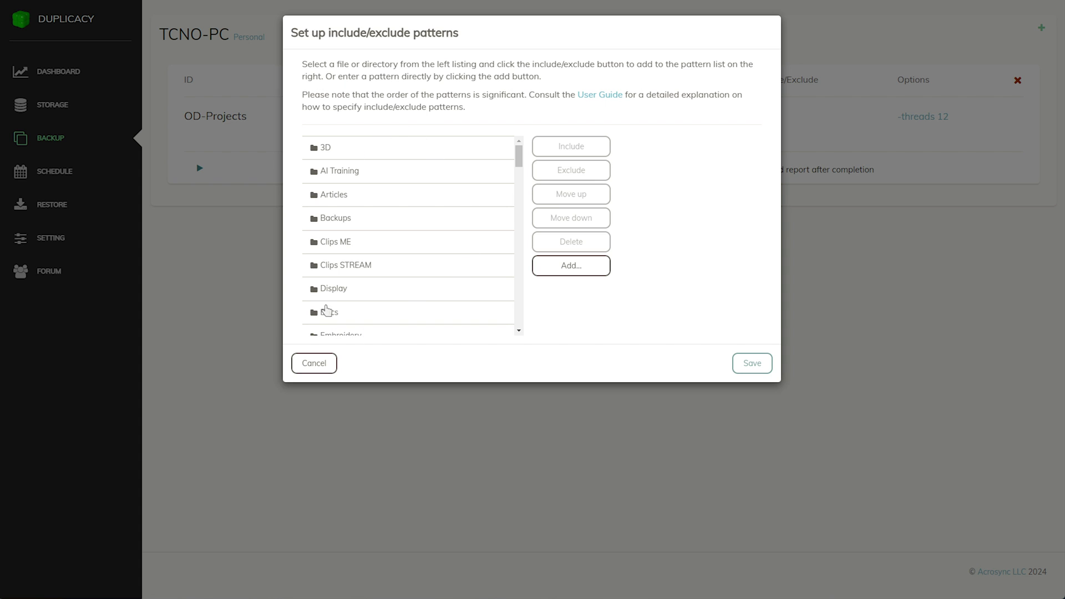
Try excluding AI Training, close the patterns dialog without filters, and start the OD-Projects backup
click(366, 178)
click(571, 176)
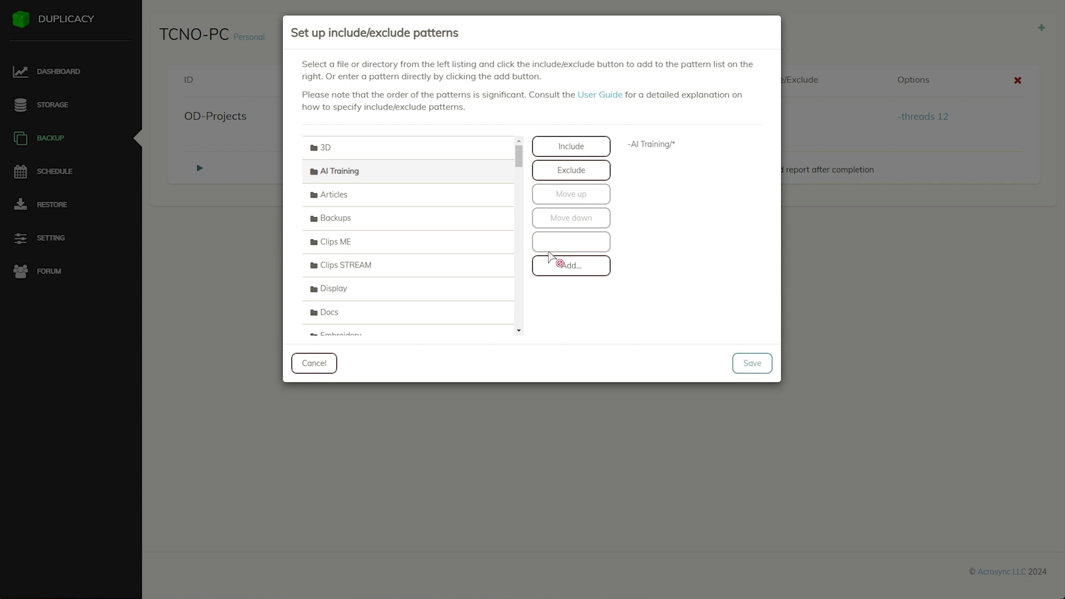
click(558, 267)
click(595, 131)
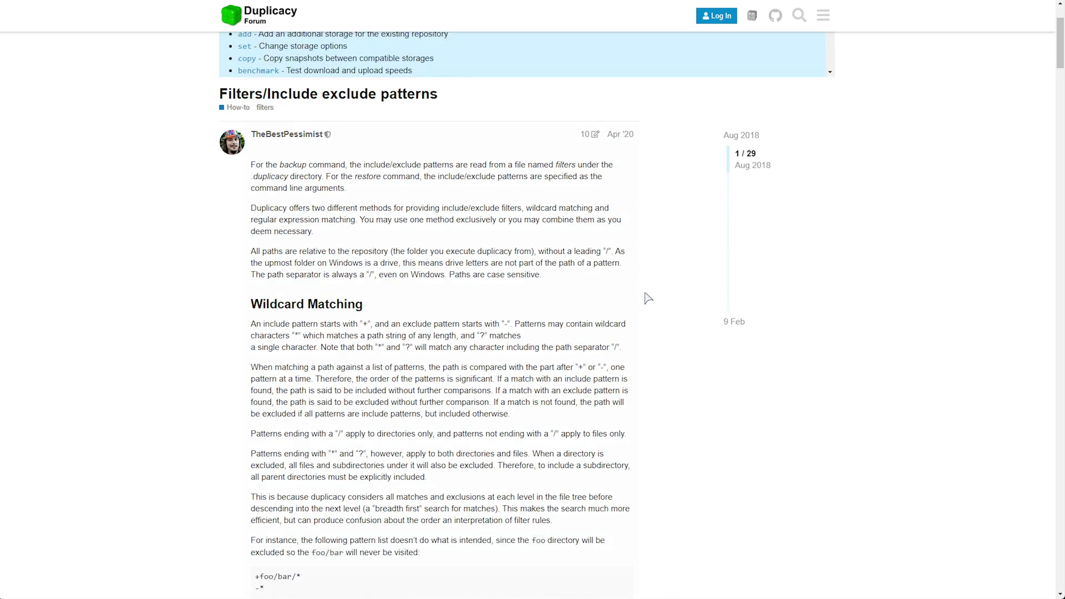
scroll(647, 300, down, 10)
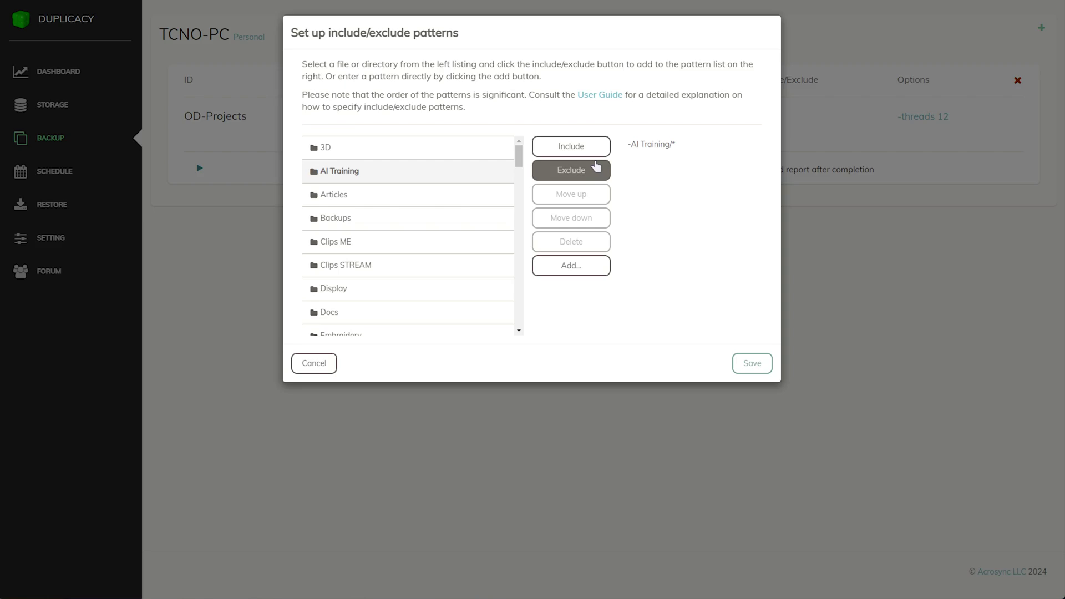
click(746, 369)
click(200, 167)
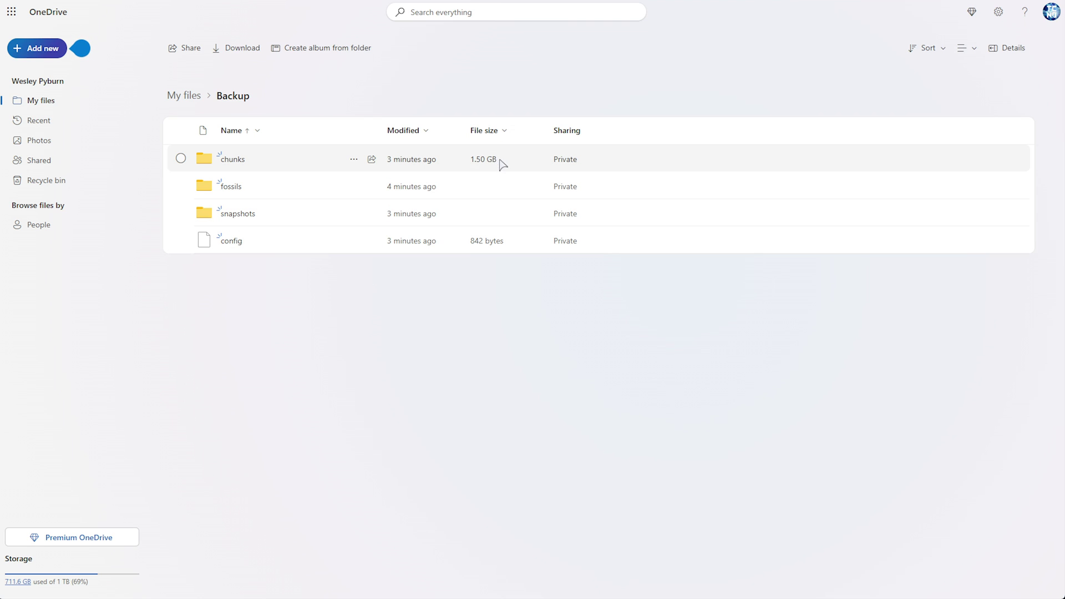
Open OneDrive's chunks folder and its 00 subfolder to see the uploaded hash-named chunks
double_click(250, 157)
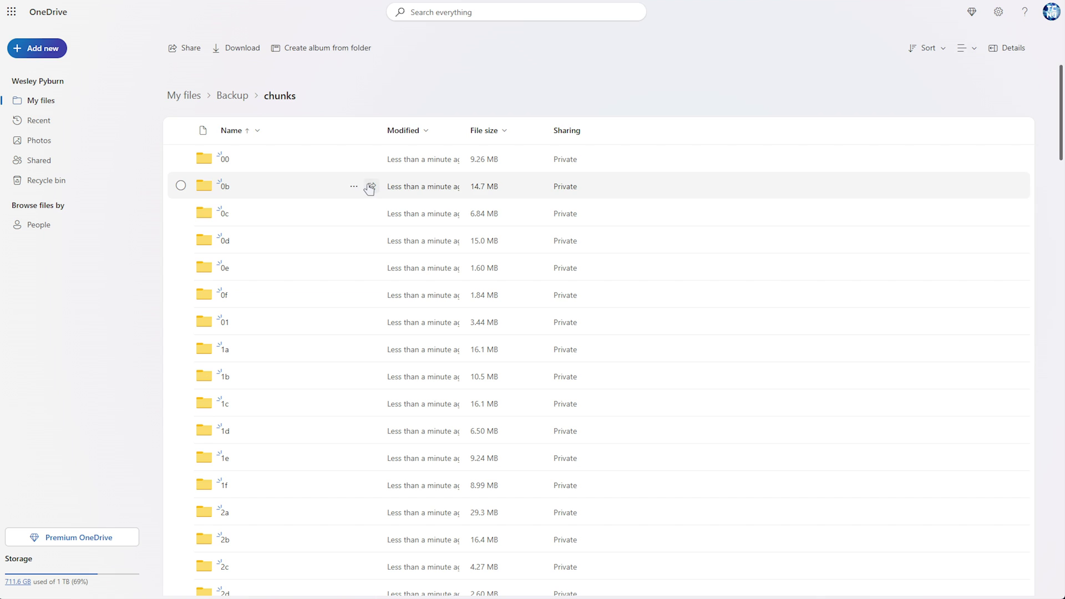
click(225, 161)
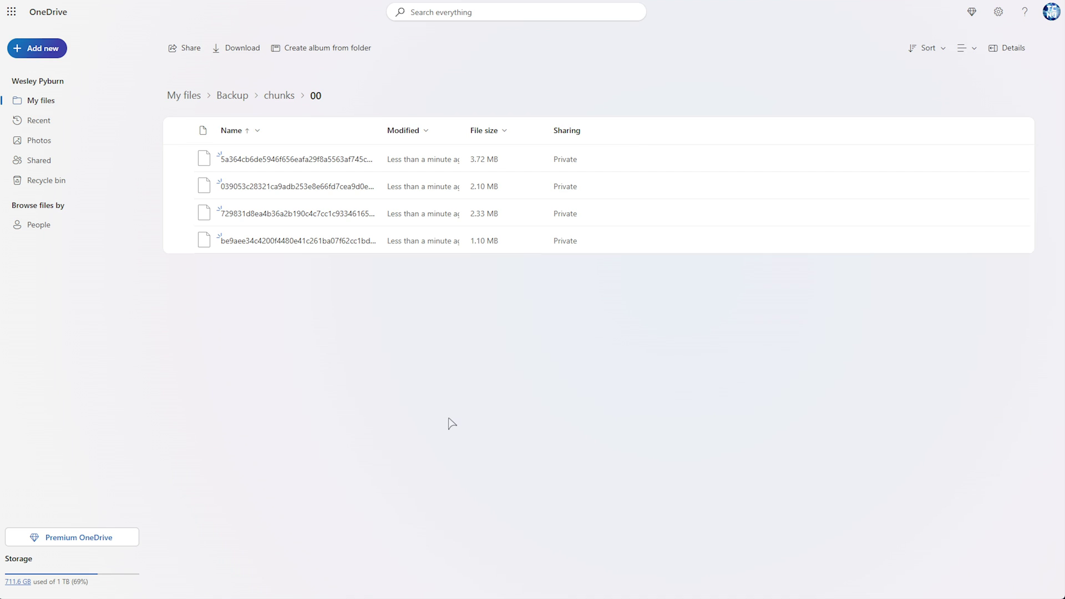
key(alt+Left)
key(alt+Left)
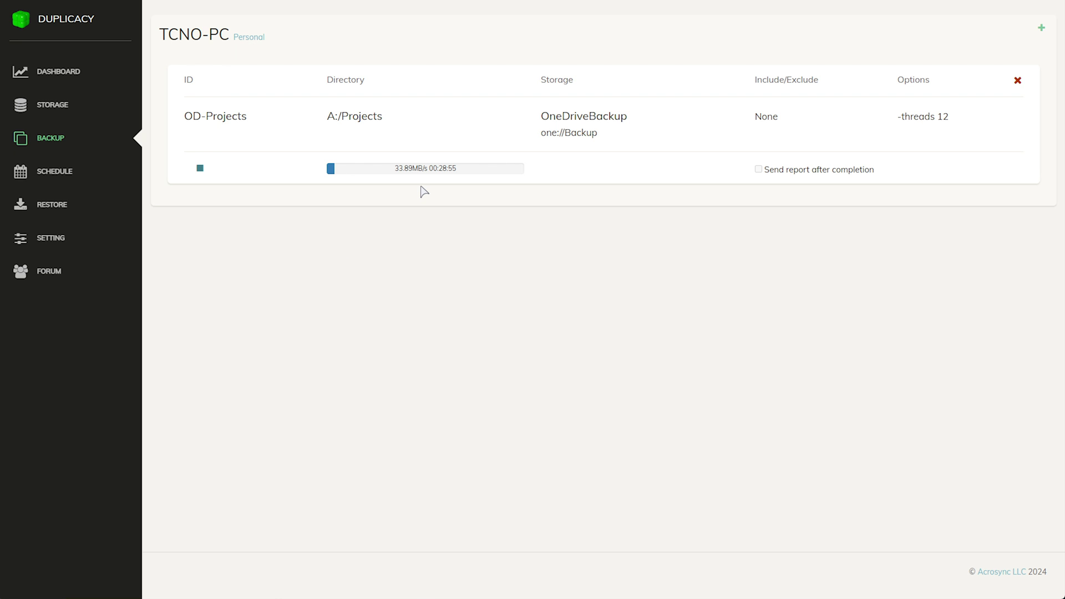
Create and save a schedule named Auto Backup starting at 08:00PM with Daily frequency
click(92, 170)
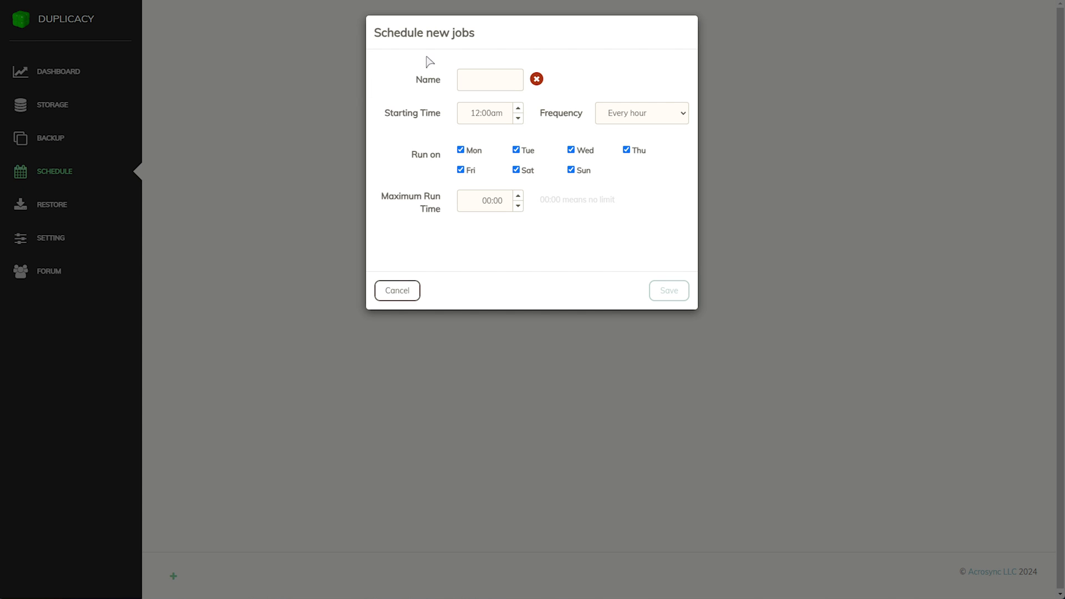
click(498, 90)
text(Auto Backup)
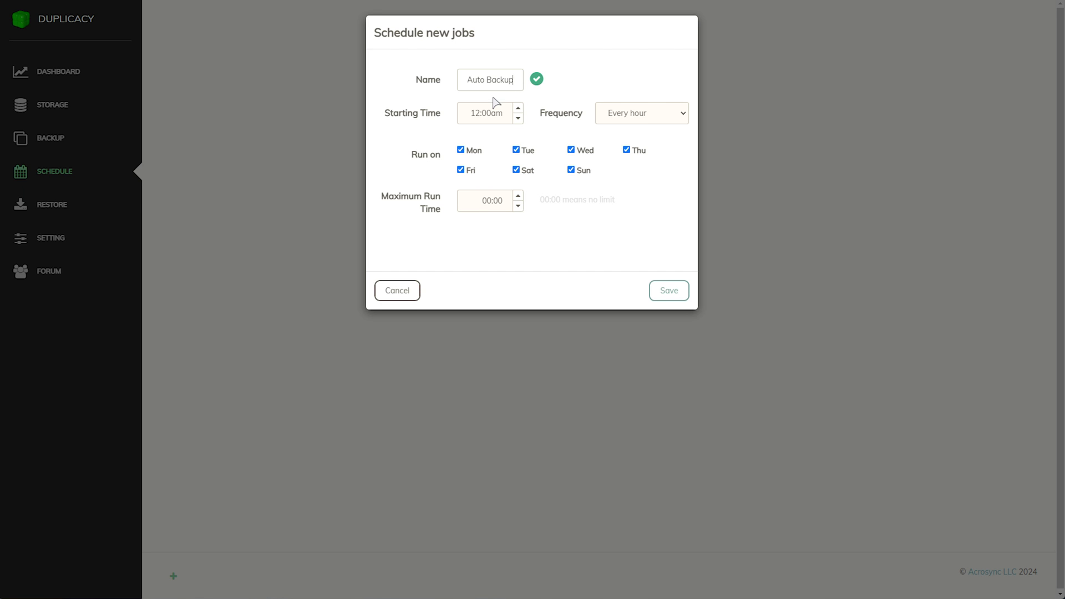
click(479, 119)
text(0800p)
key(Tab)
key(space)
click(647, 214)
click(469, 204)
click(665, 292)
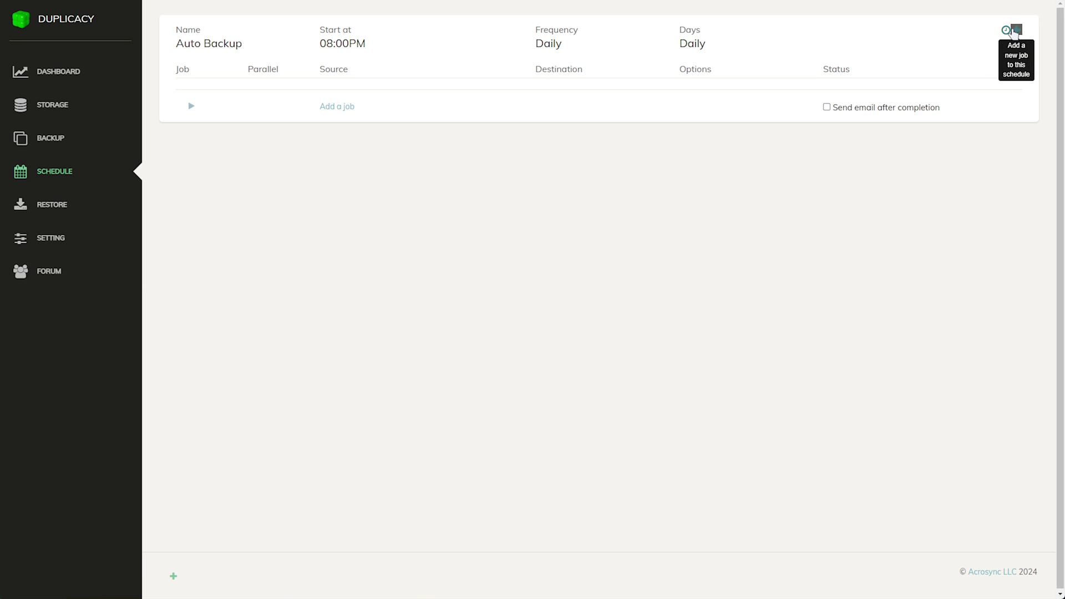
Add a Backup job for A:/Projects to OneDriveBackup to the Auto Backup schedule
click(1015, 32)
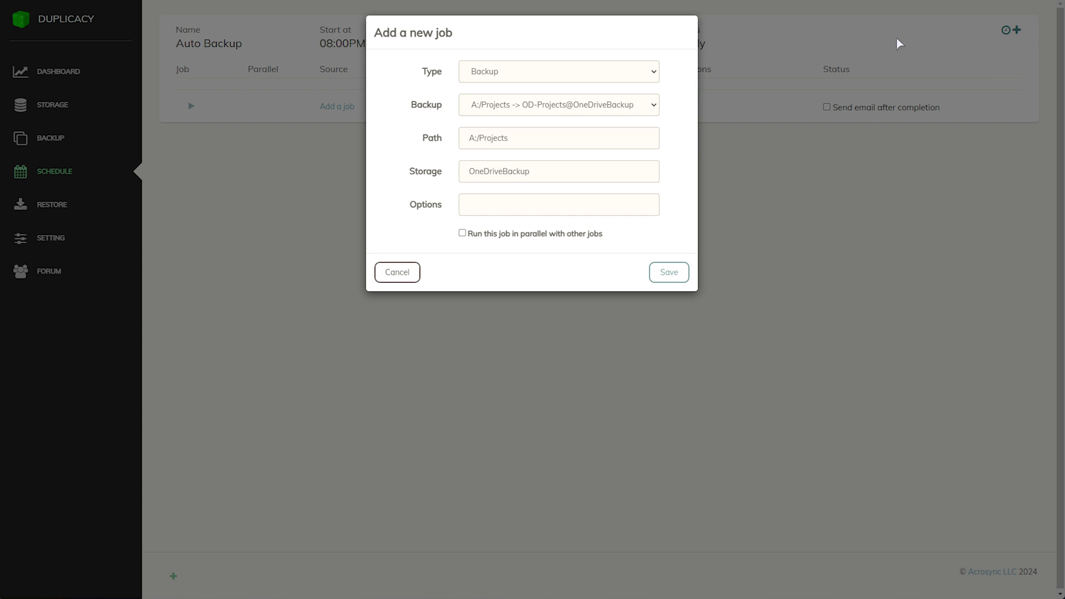
click(585, 73)
click(500, 87)
click(509, 111)
click(507, 122)
click(504, 172)
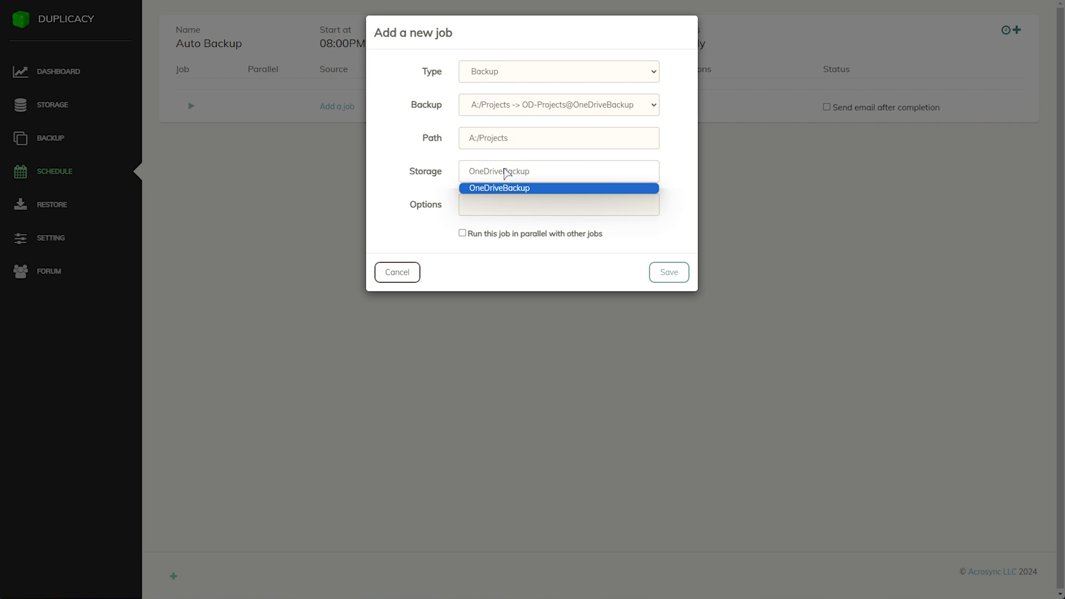
click(539, 175)
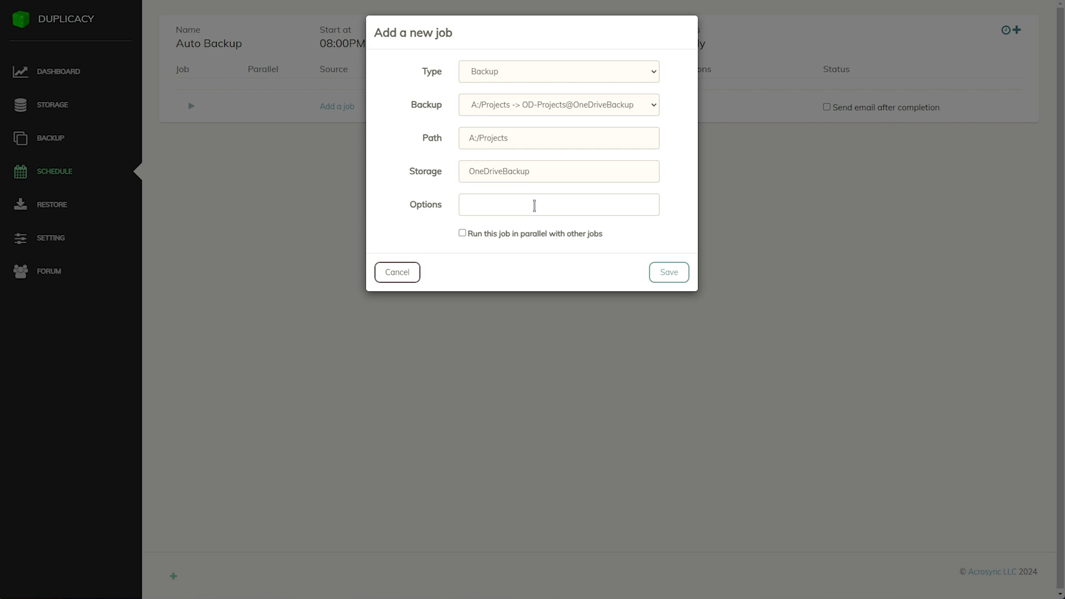
click(667, 275)
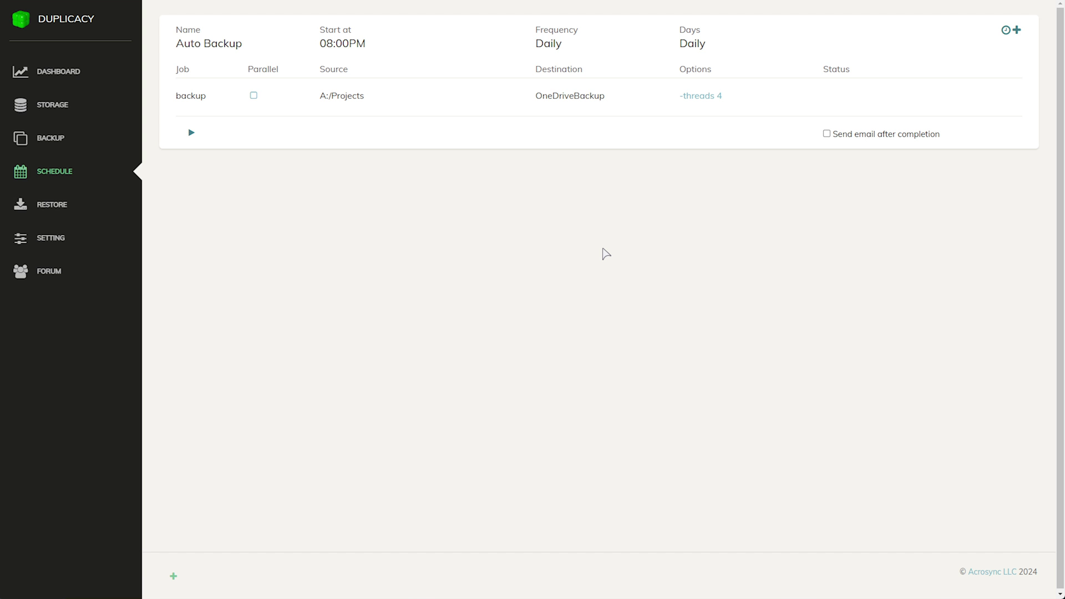
Change the scheduled job's options to -threads 12 and save
click(711, 96)
double_click(498, 55)
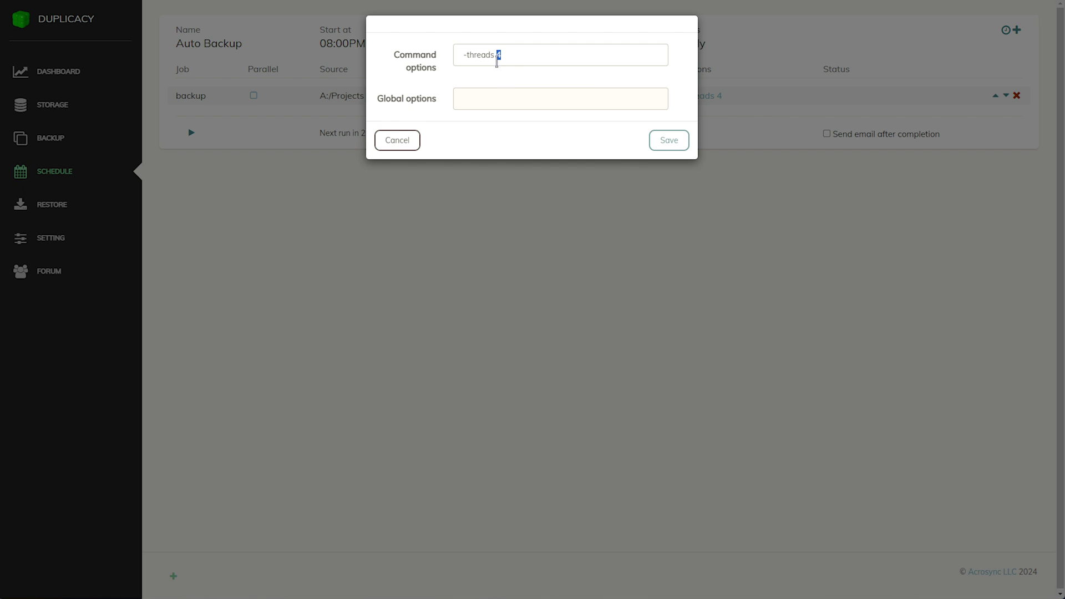
text(12)
click(655, 141)
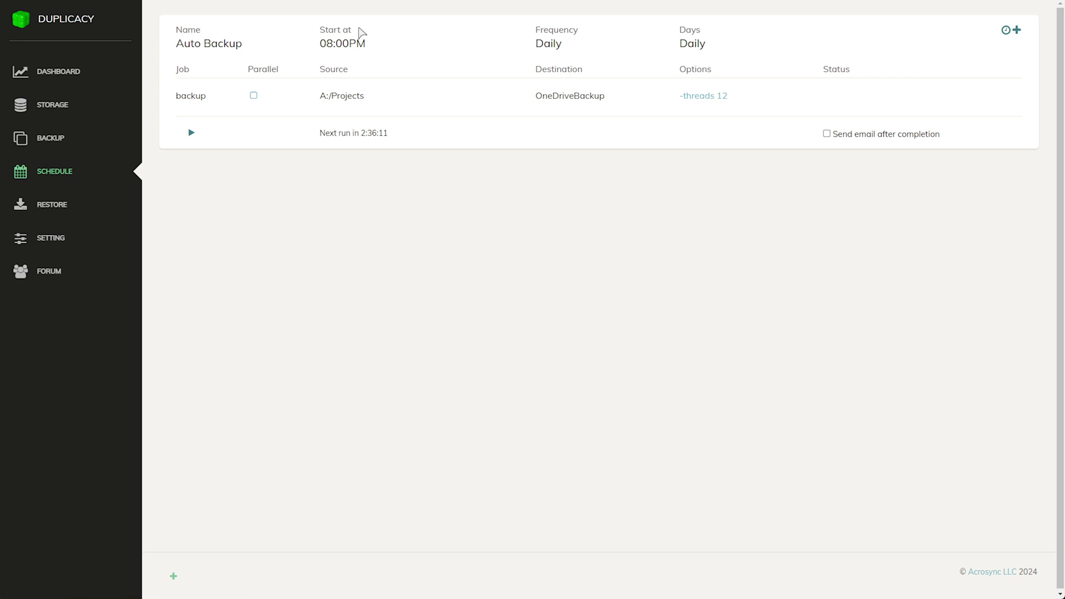
double_click(352, 44)
double_click(190, 95)
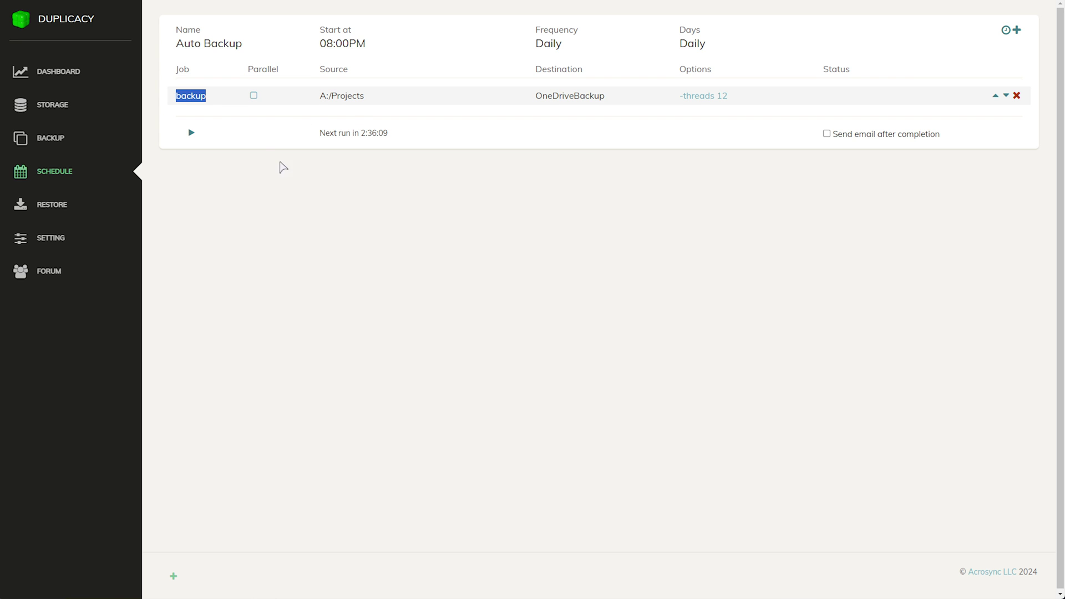
Start a new Auto Backup job and set its type to Prune
click(539, 228)
click(1017, 30)
click(510, 78)
click(512, 120)
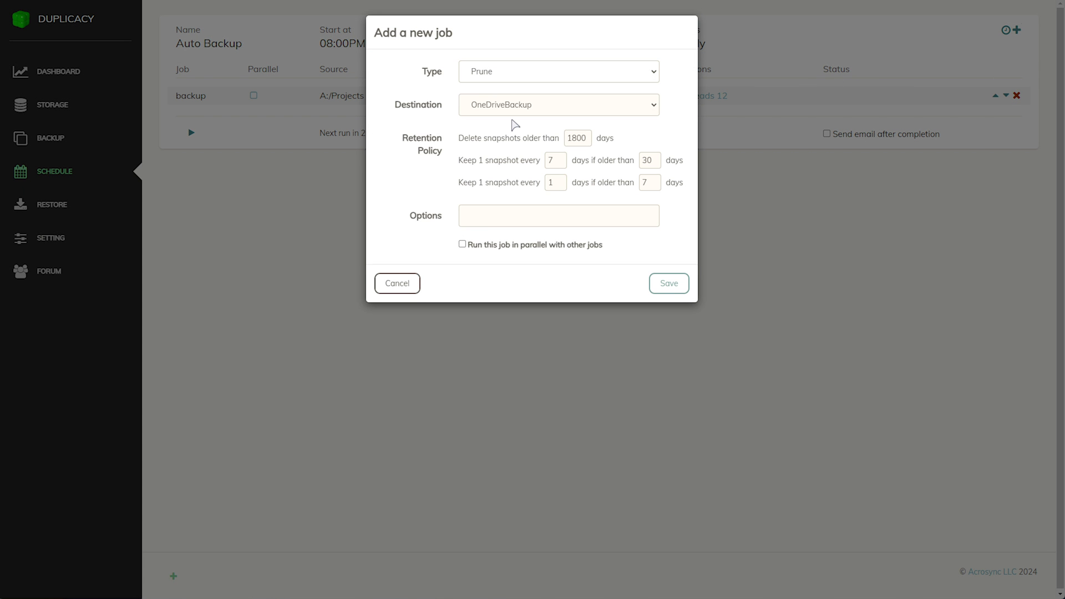
Keep the default retention -keep 0:1800 -keep 7:30 -keep 1:7 and save the prune job
double_click(589, 139)
double_click(554, 161)
double_click(659, 160)
double_click(559, 184)
click(650, 178)
double_click(649, 177)
click(574, 333)
click(661, 288)
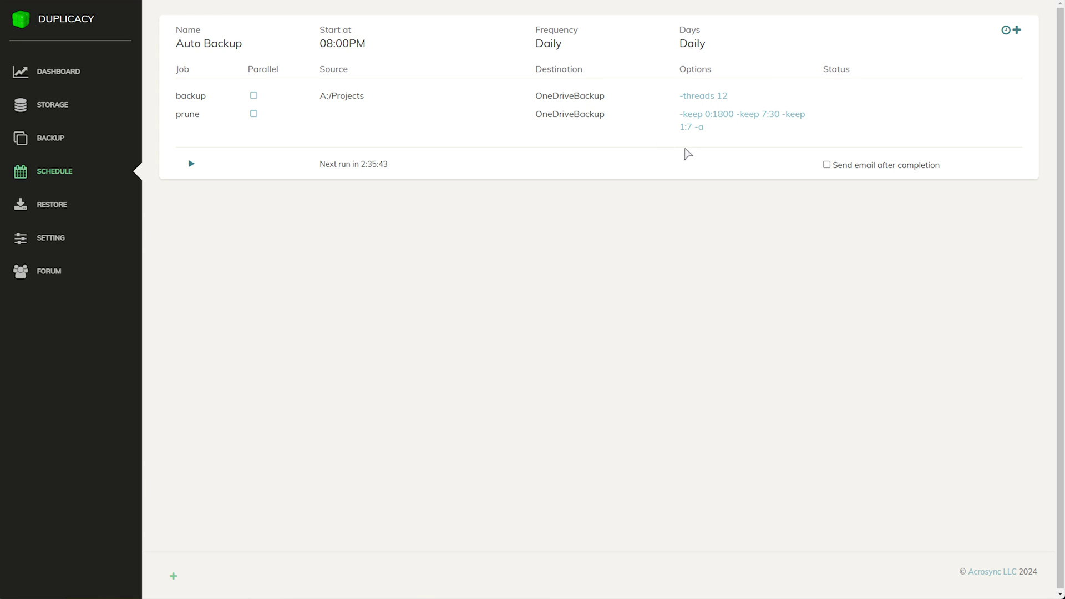
click(1017, 30)
click(559, 71)
click(487, 99)
click(524, 114)
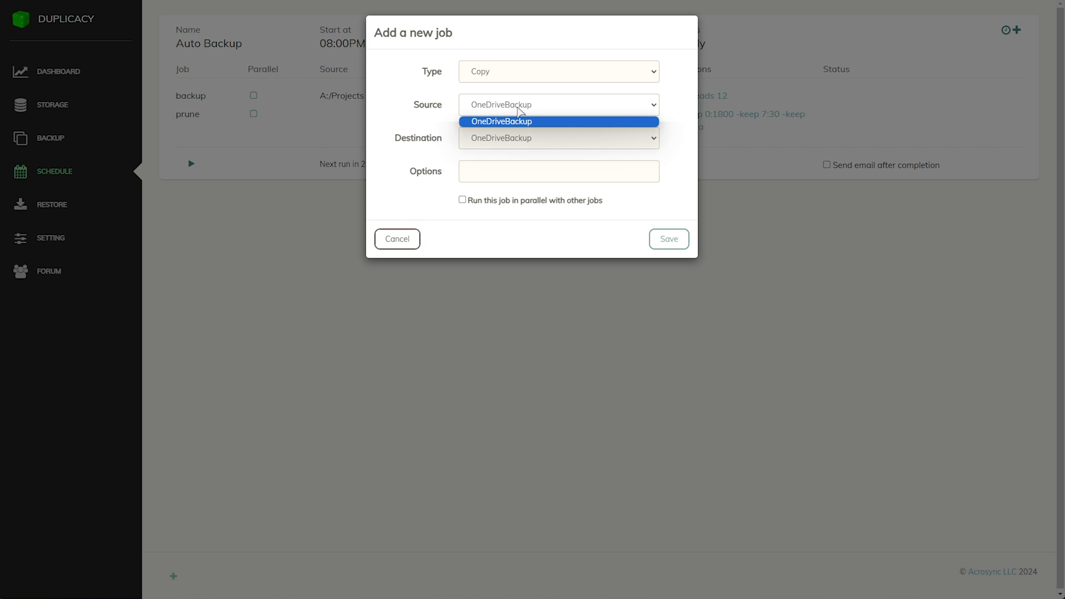
click(518, 110)
click(537, 140)
click(446, 135)
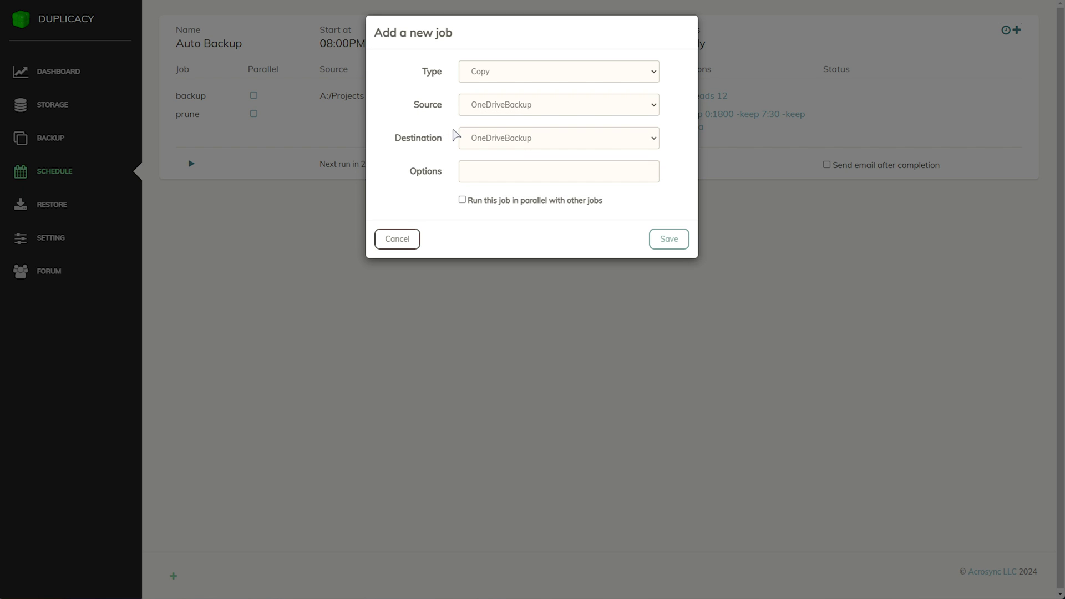
click(518, 141)
click(451, 139)
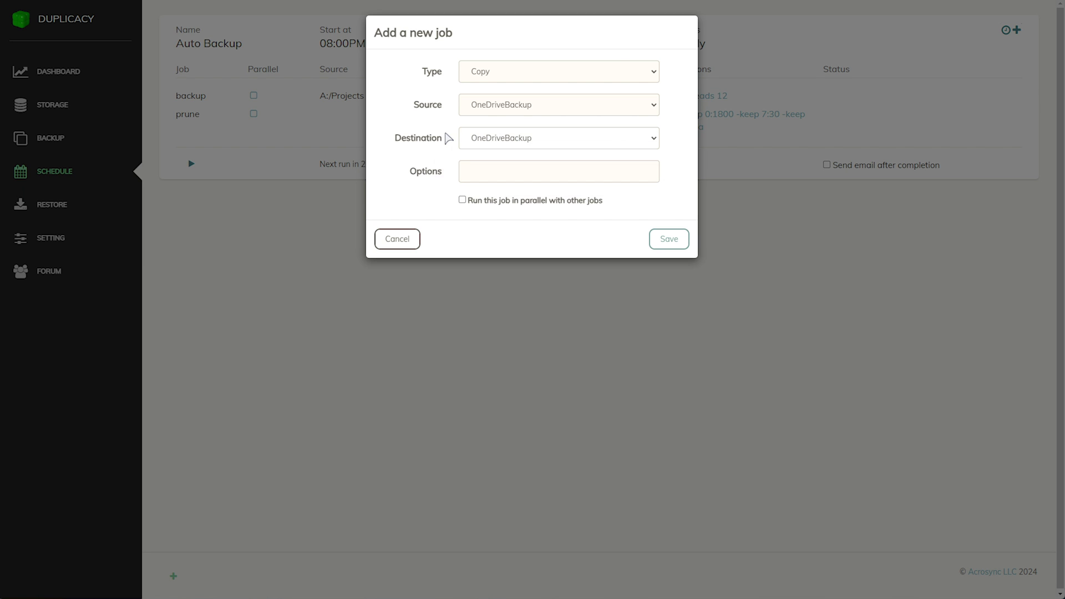
click(575, 68)
click(542, 136)
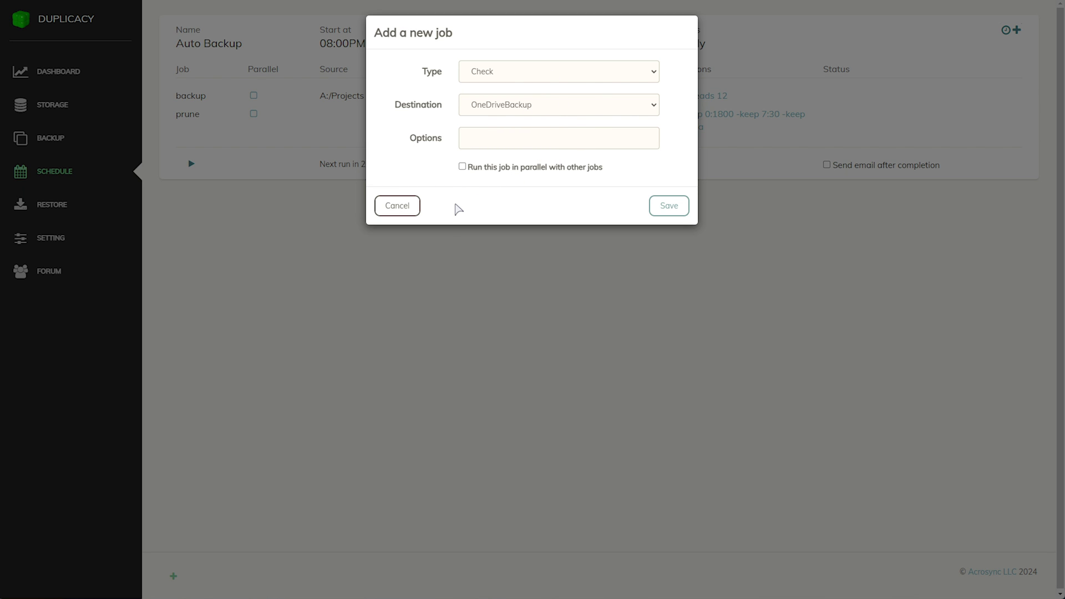
click(399, 200)
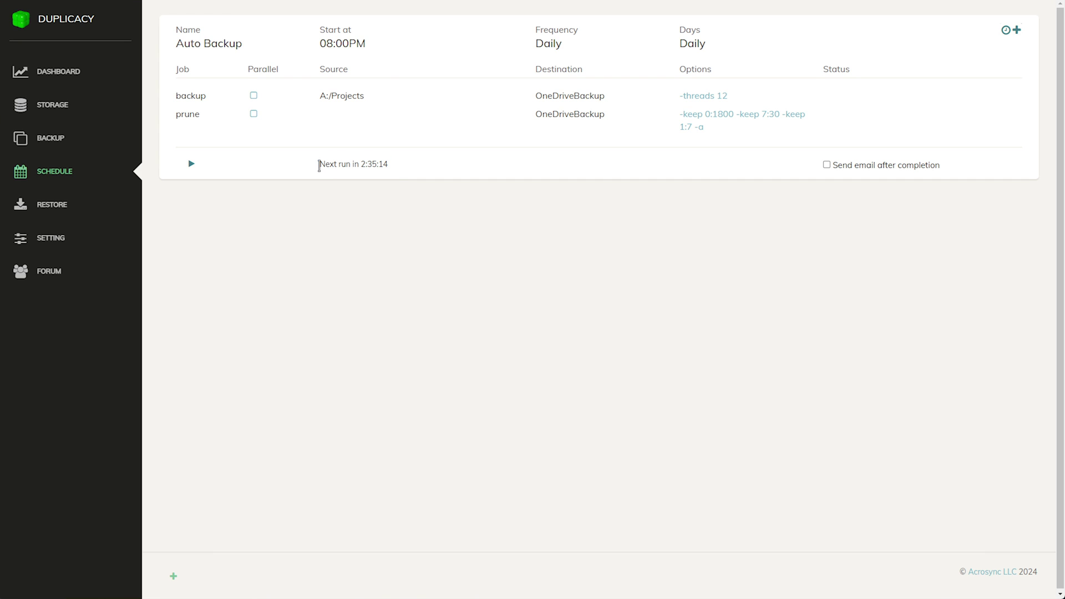
Tick 'Send email after completion', then cancel the Email notifications dialog so reports stay off
drag(319, 165, 357, 165)
drag(320, 37, 374, 51)
double_click(370, 162)
click(894, 166)
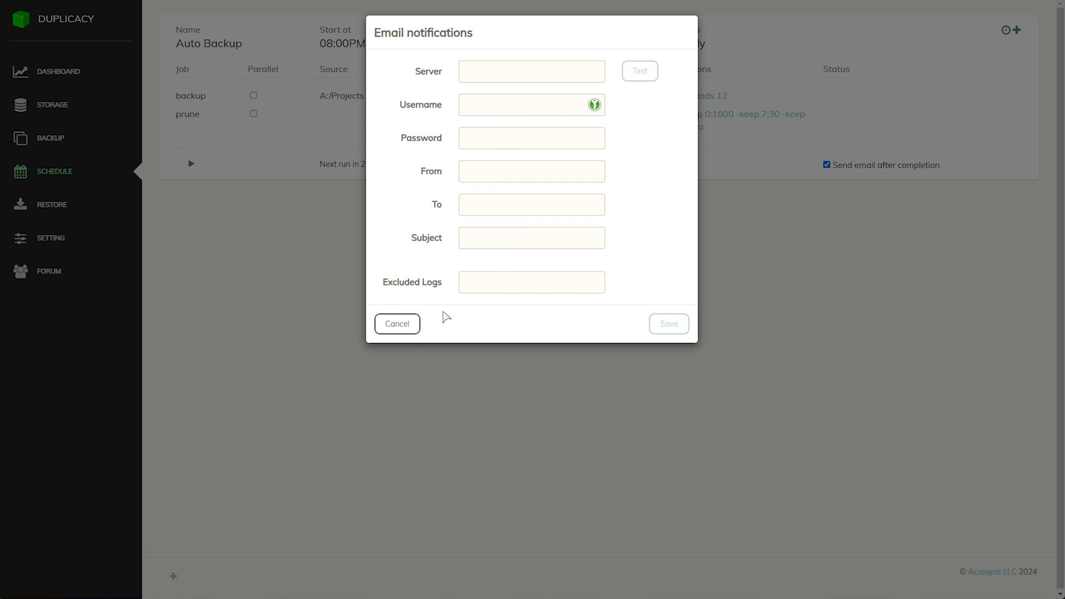
click(397, 325)
drag(423, 171, 321, 164)
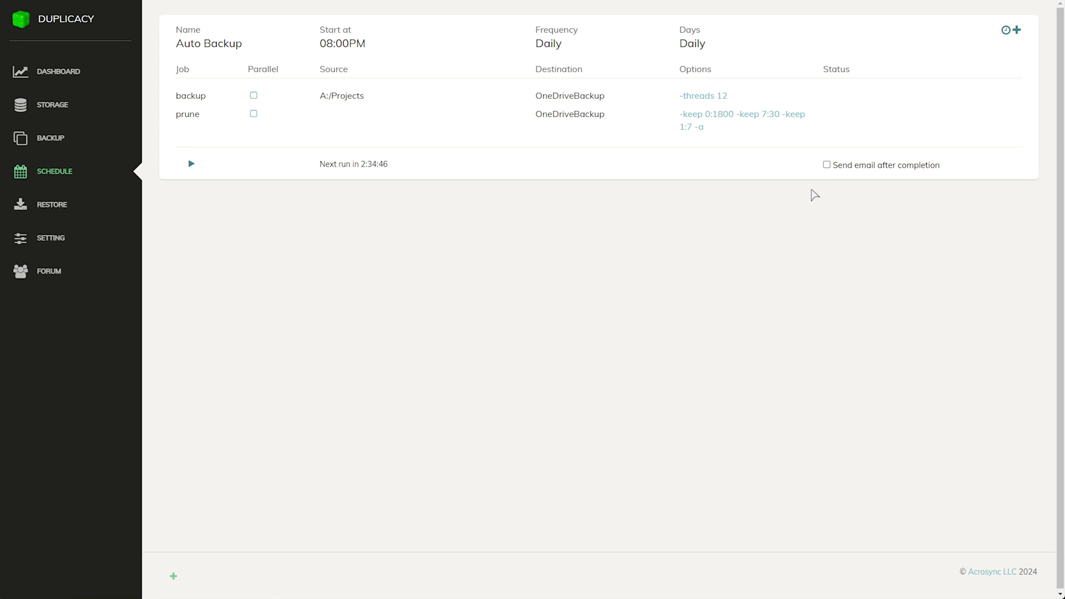
Open the Restore page and select OD-Projects as the backup ID
click(71, 207)
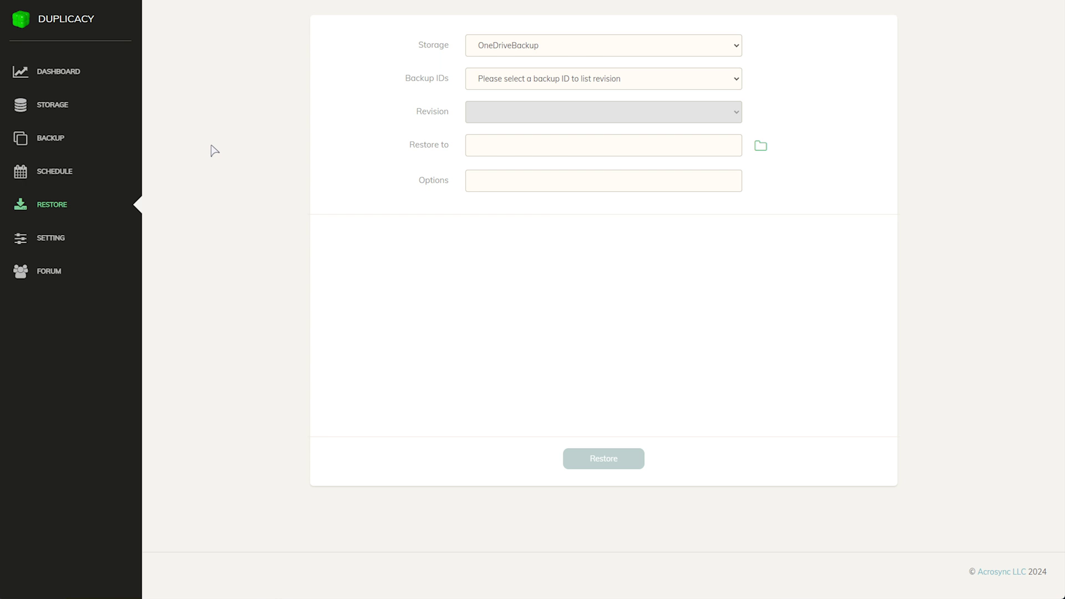
click(485, 81)
click(463, 106)
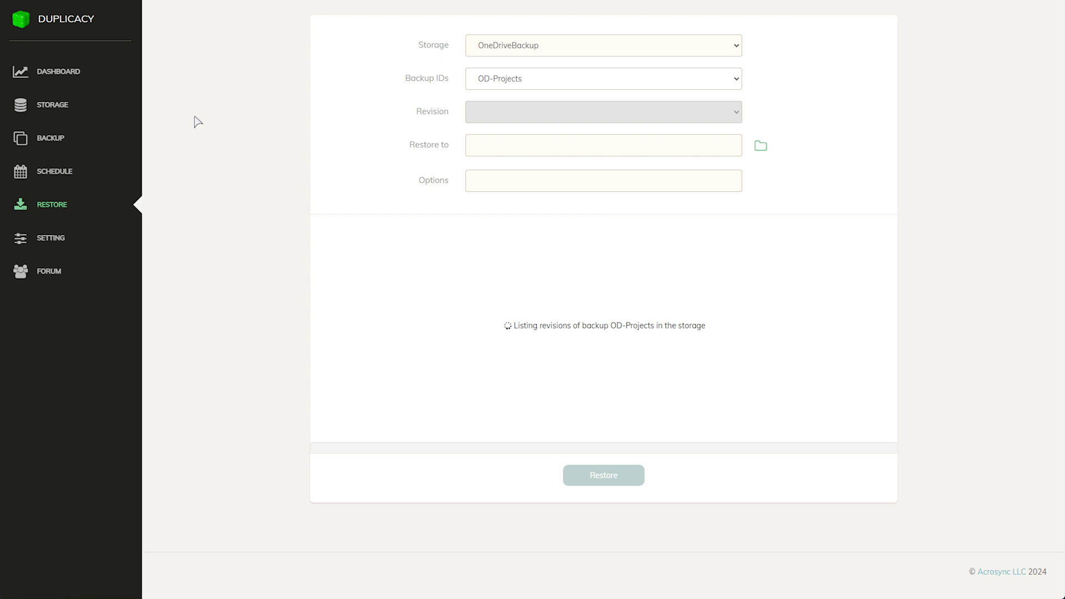
Review the HTTP address, temp and log directories, and encryption password, leaving the administration password unset
click(75, 238)
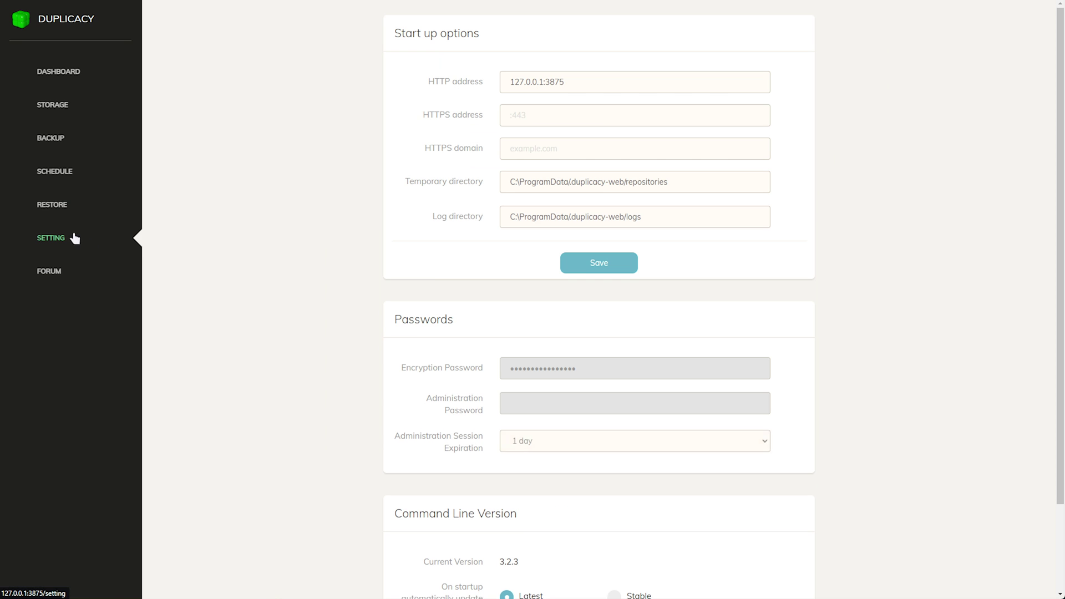
drag(601, 87, 409, 92)
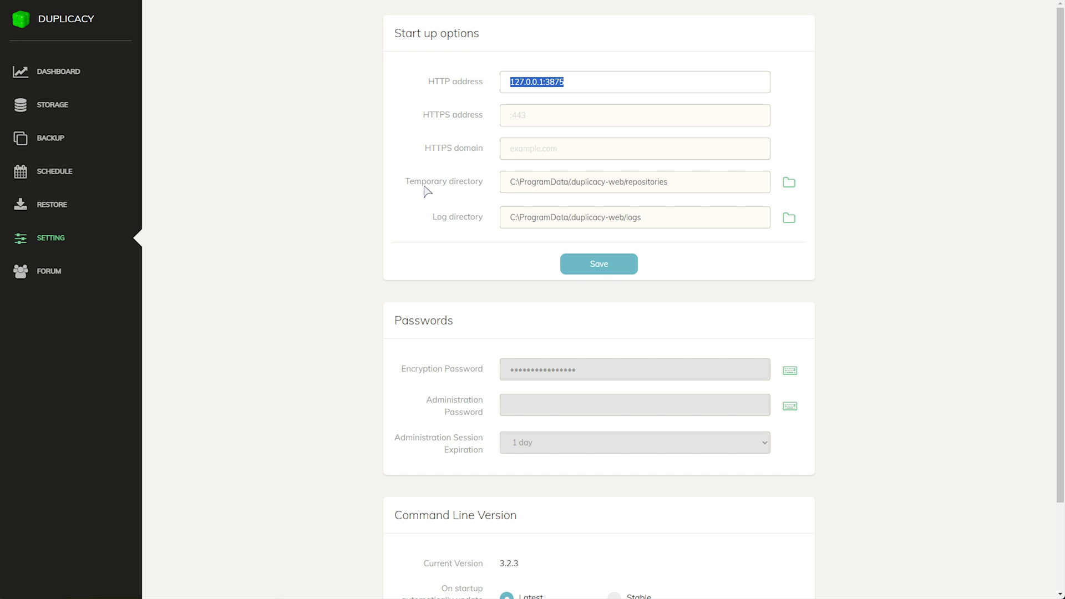
drag(757, 188, 428, 187)
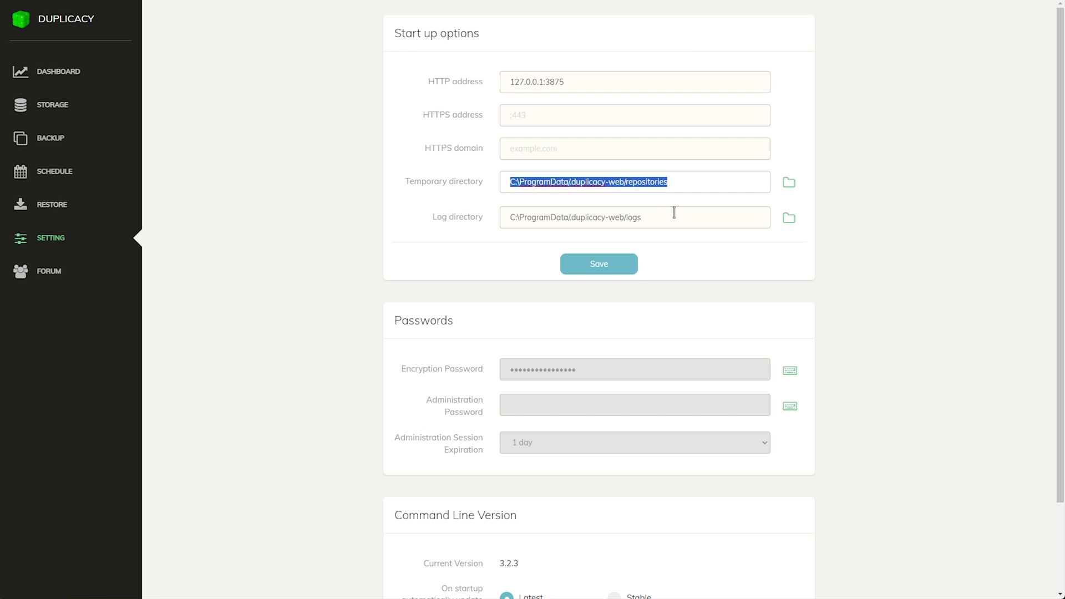
drag(675, 213, 300, 235)
scroll(414, 235, down, 2)
drag(593, 264, 442, 273)
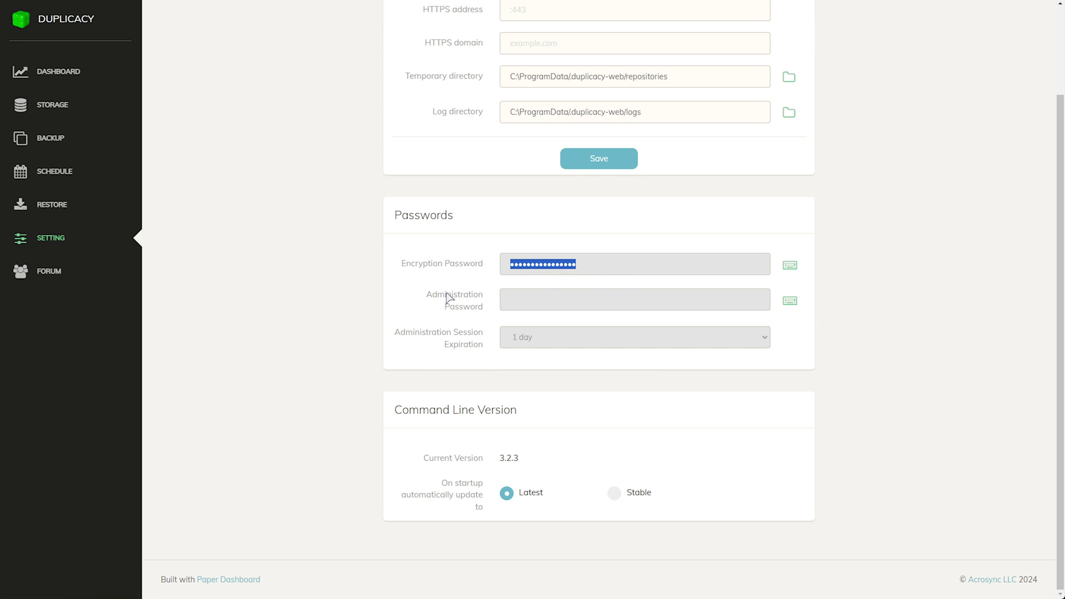
click(790, 301)
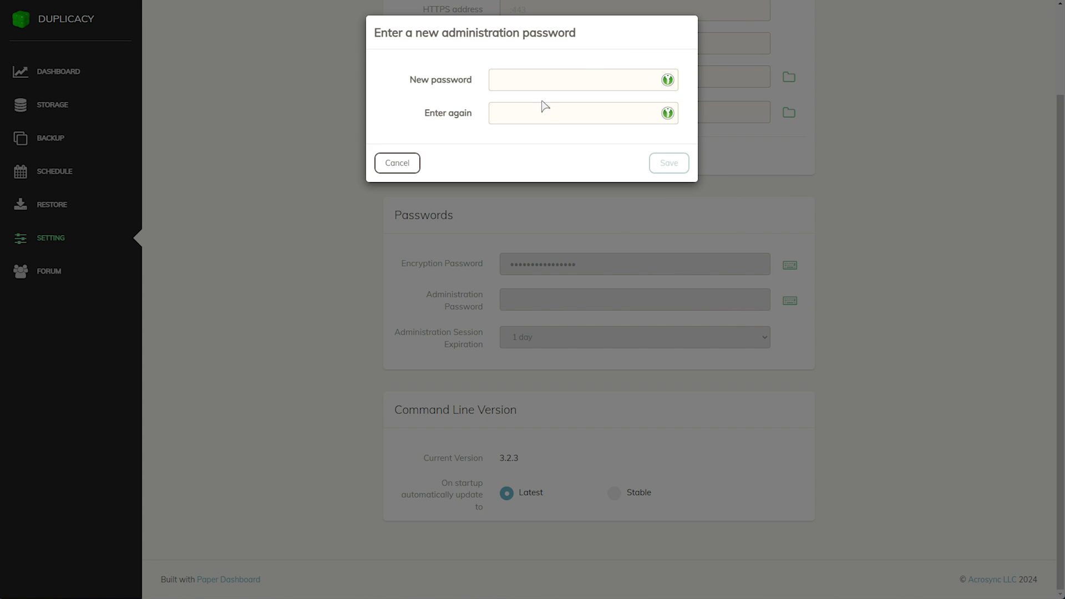
click(408, 163)
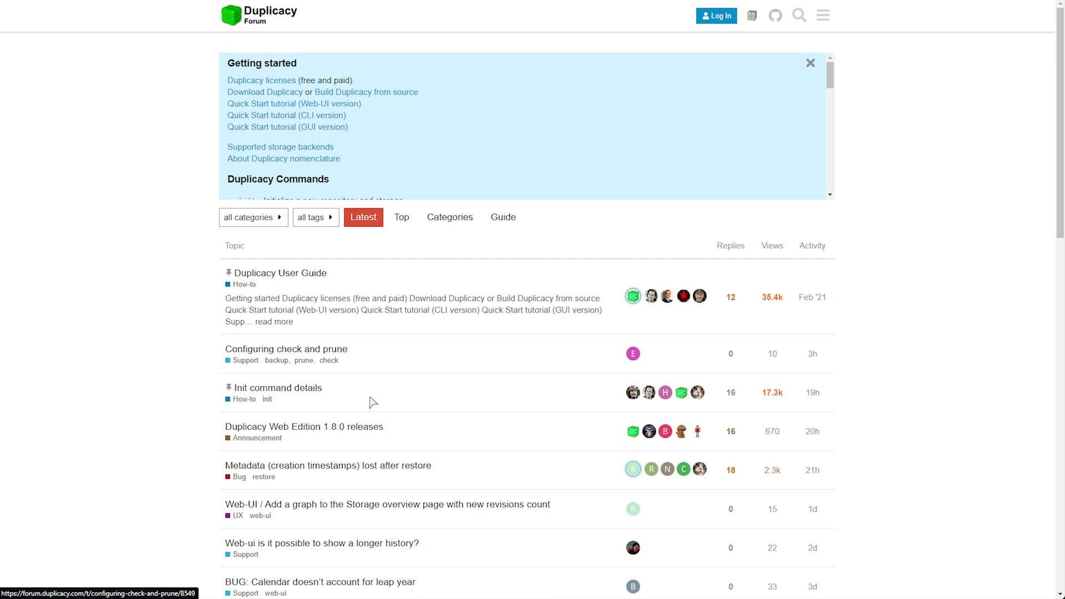
Close the forum tab with Ctrl+W and scroll through the Duplicacy dashboard's Activities timeline
scroll(367, 425, down, 2)
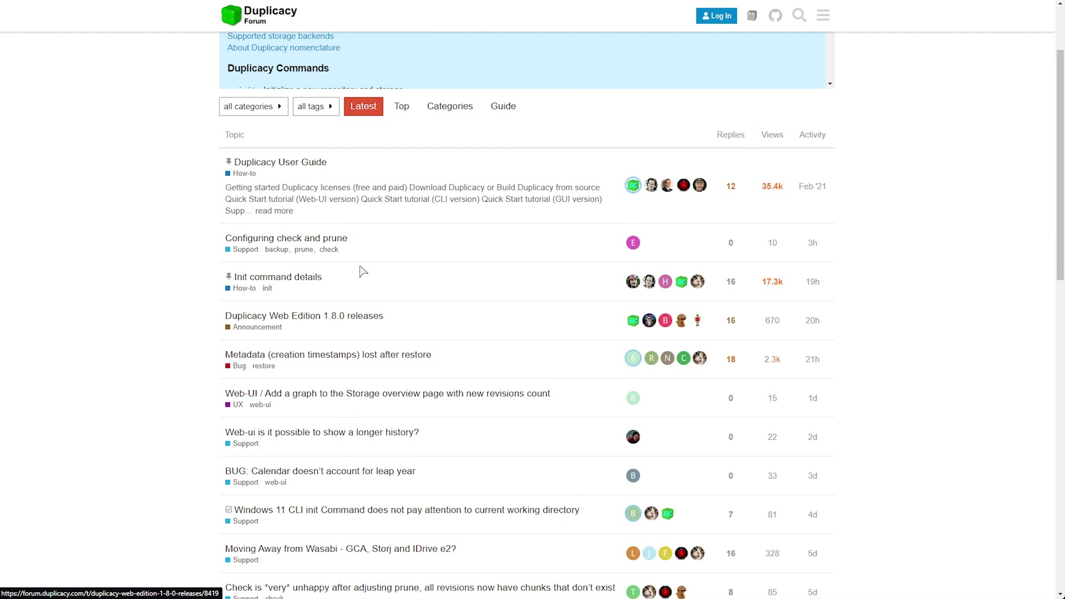
key(ctrl+w)
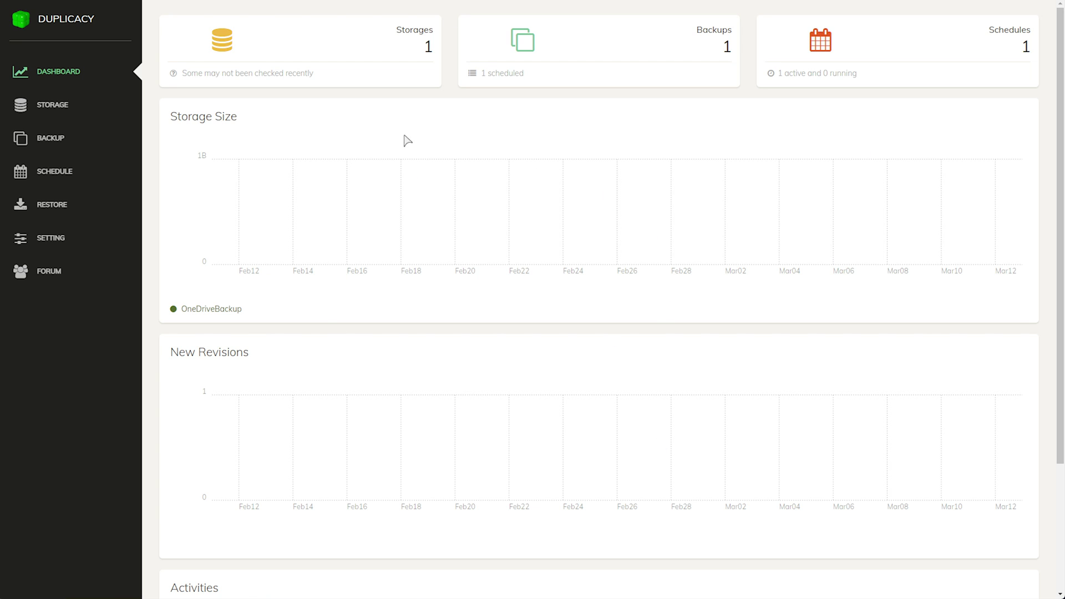
scroll(397, 213, down, 3)
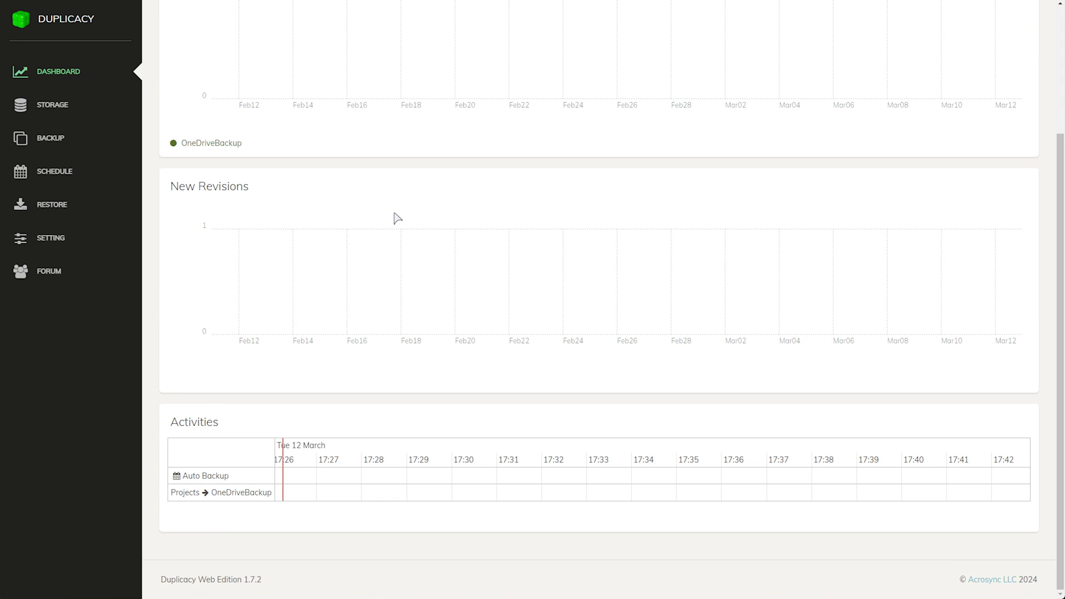
scroll(297, 486, up, 2)
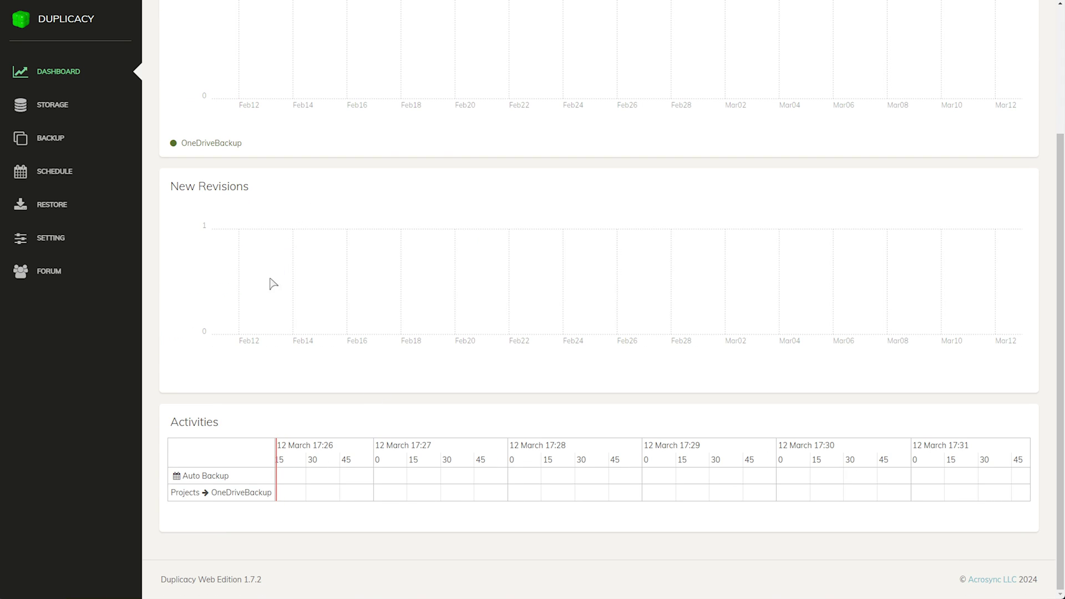
scroll(274, 283, up, 3)
Run the OD-Projects backup of A:/Projects to OneDriveBackup immediately from the Backup page
click(85, 142)
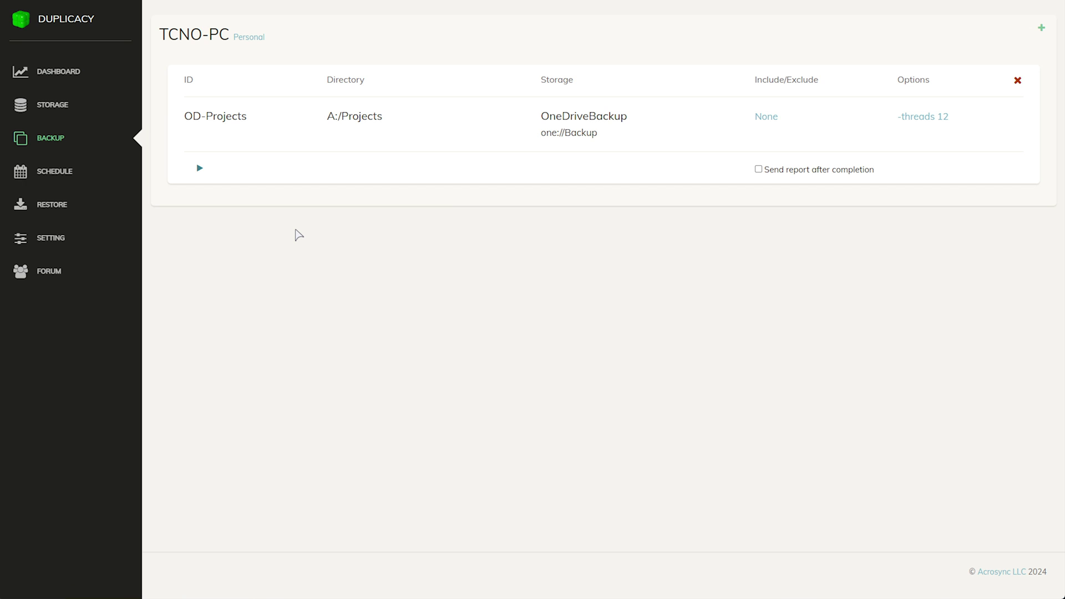
click(200, 167)
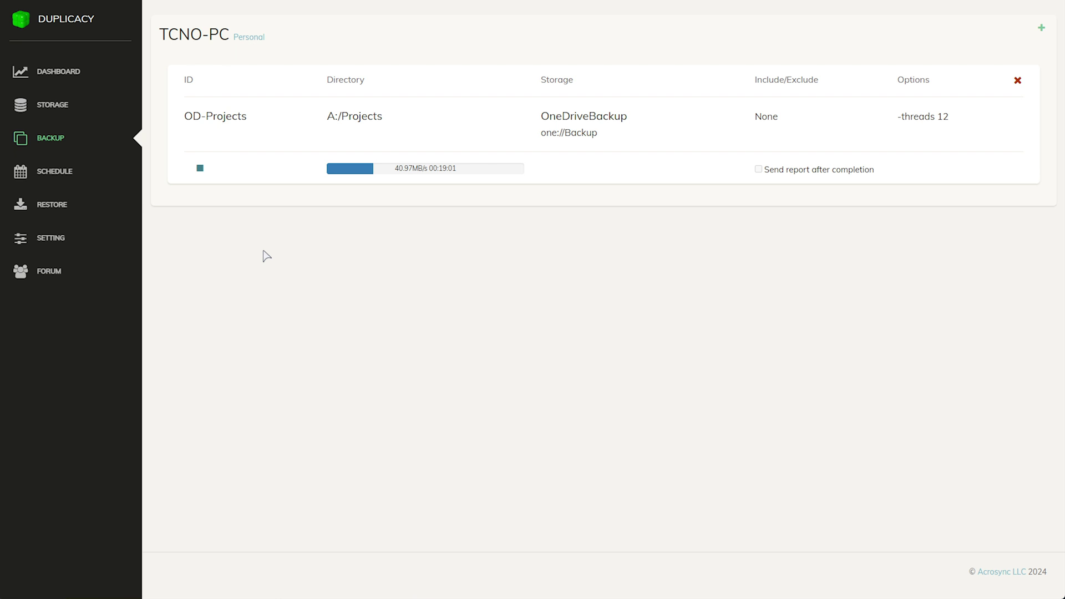
drag(325, 117, 397, 114)
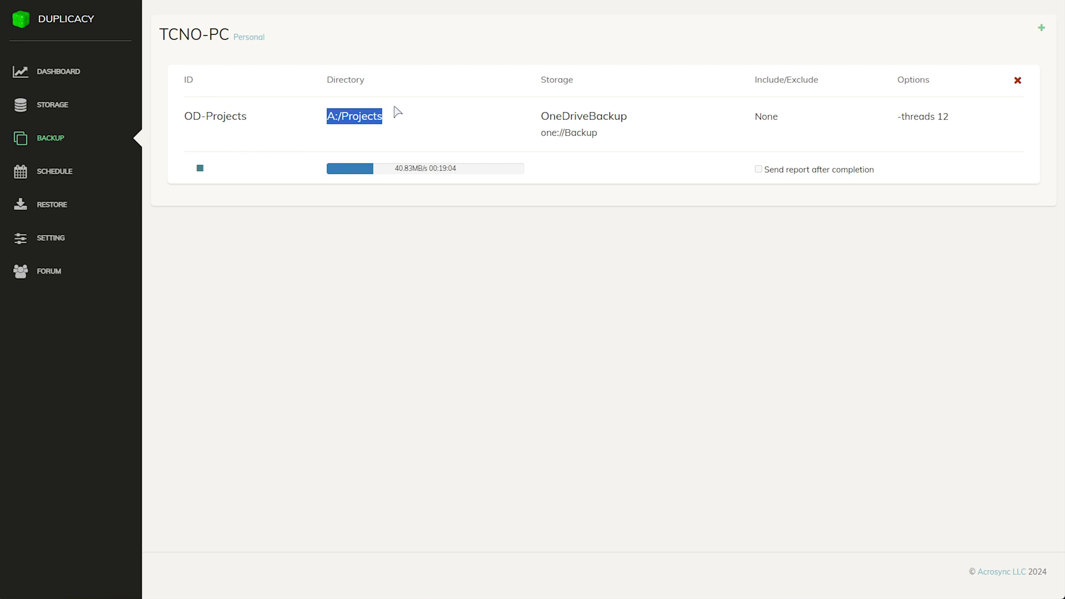
Add backup OD-Documents of the C: drive user's Documents folder to OneDriveBackup
click(1041, 28)
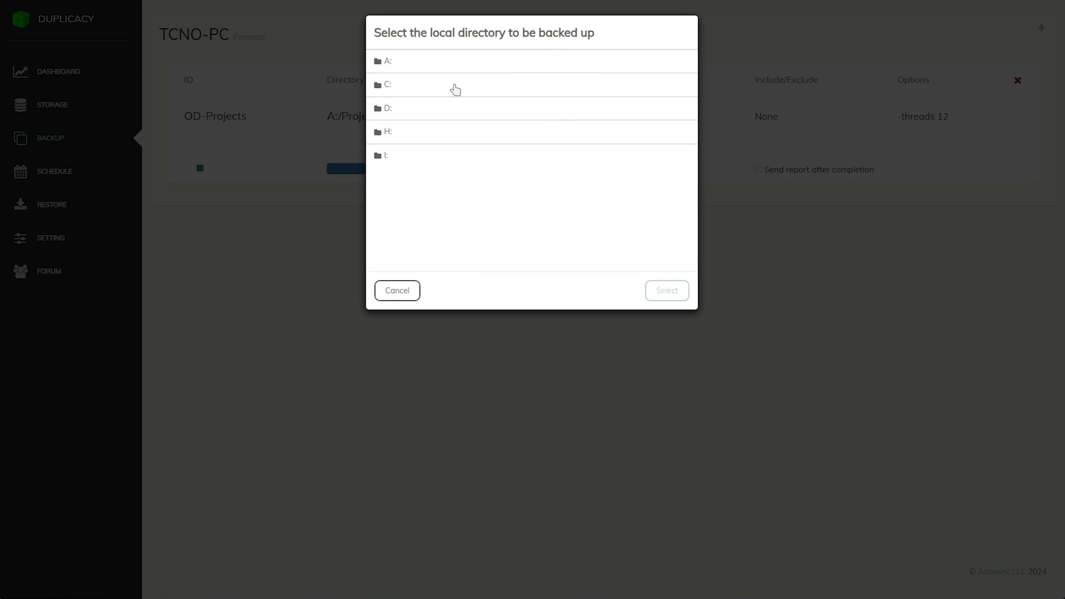
click(454, 88)
scroll(460, 183, down, 3)
click(450, 198)
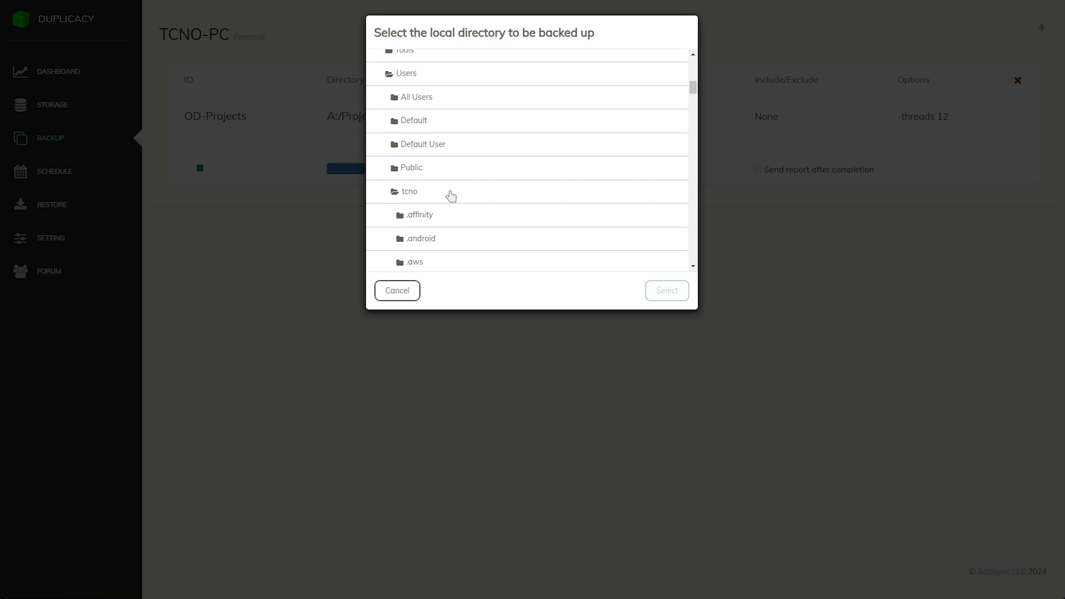
scroll(450, 200, down, 5)
click(456, 201)
click(666, 292)
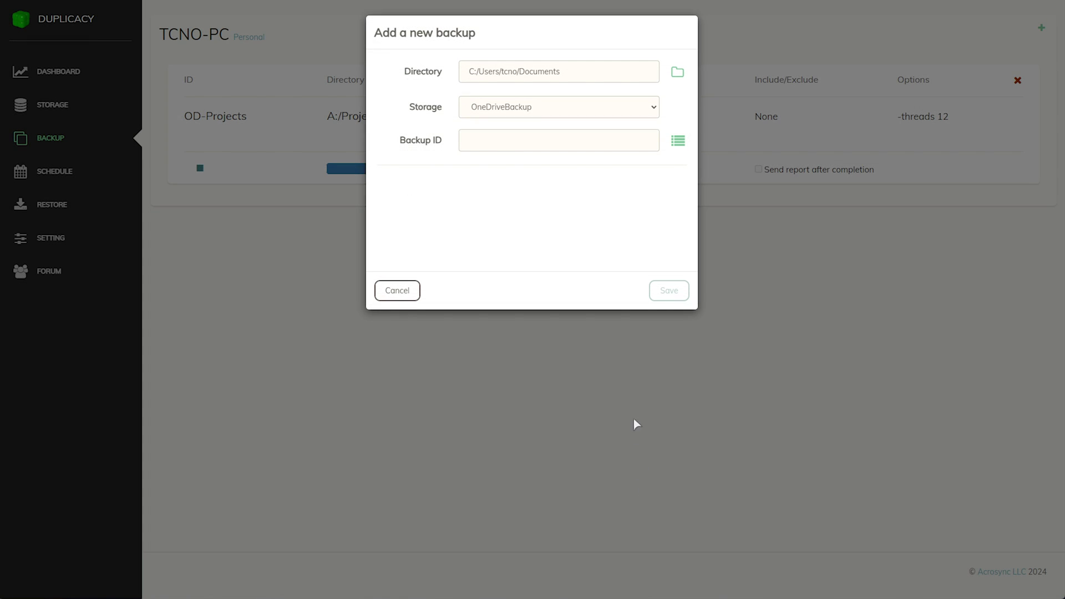
click(603, 147)
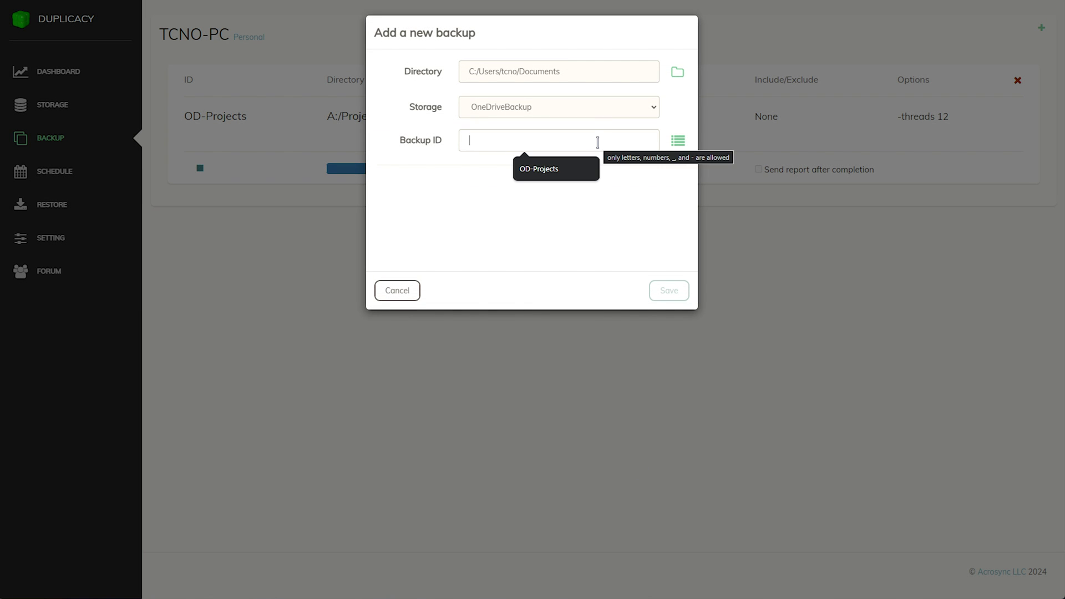
text(OD-Documents)
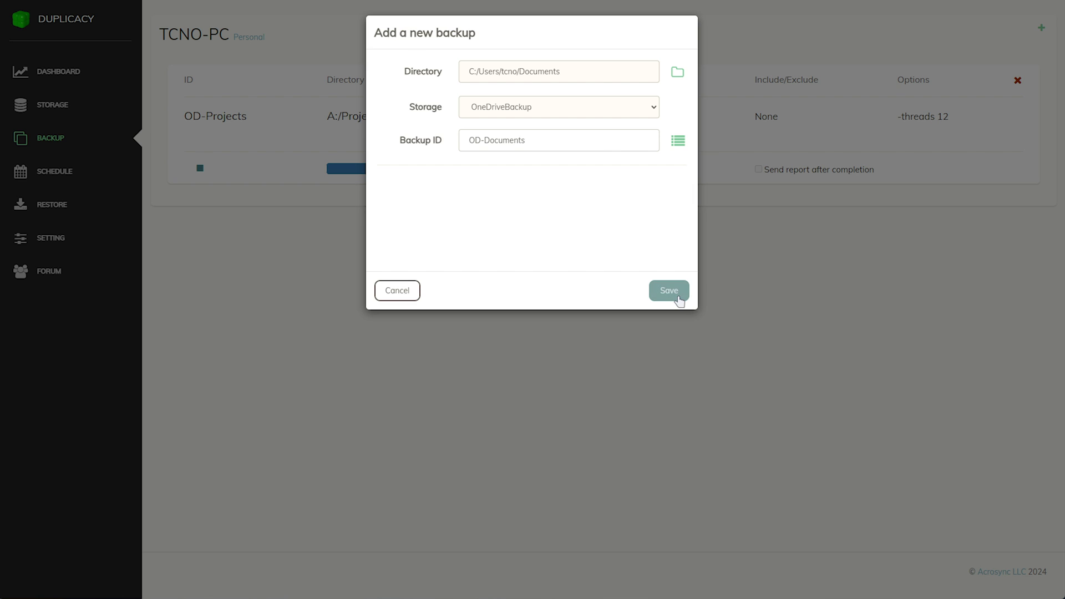
click(670, 291)
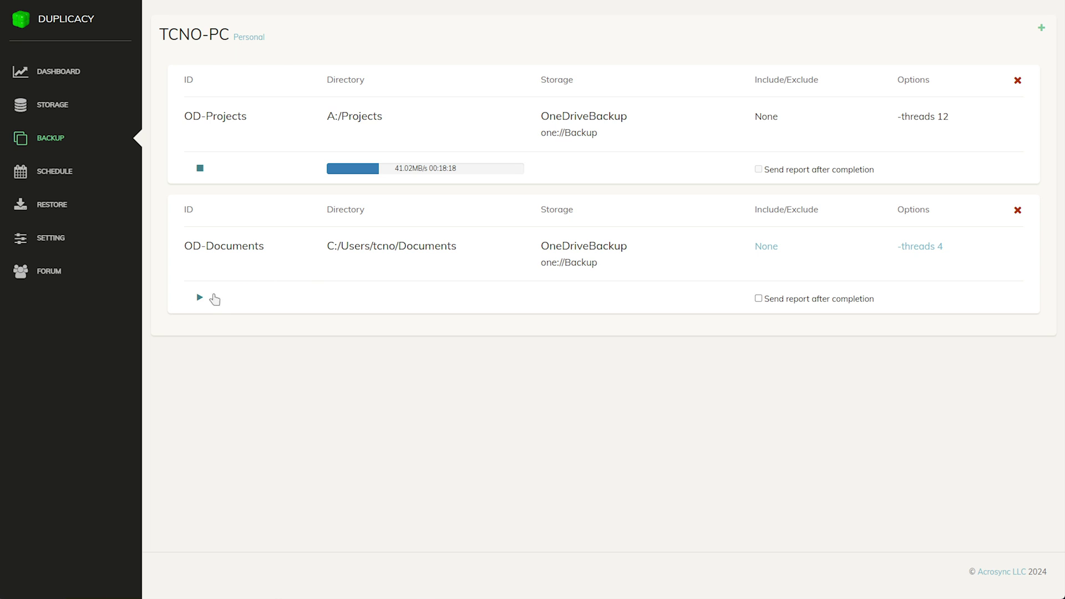
Run the OD-Documents backup now from its row on the Backup page
click(200, 300)
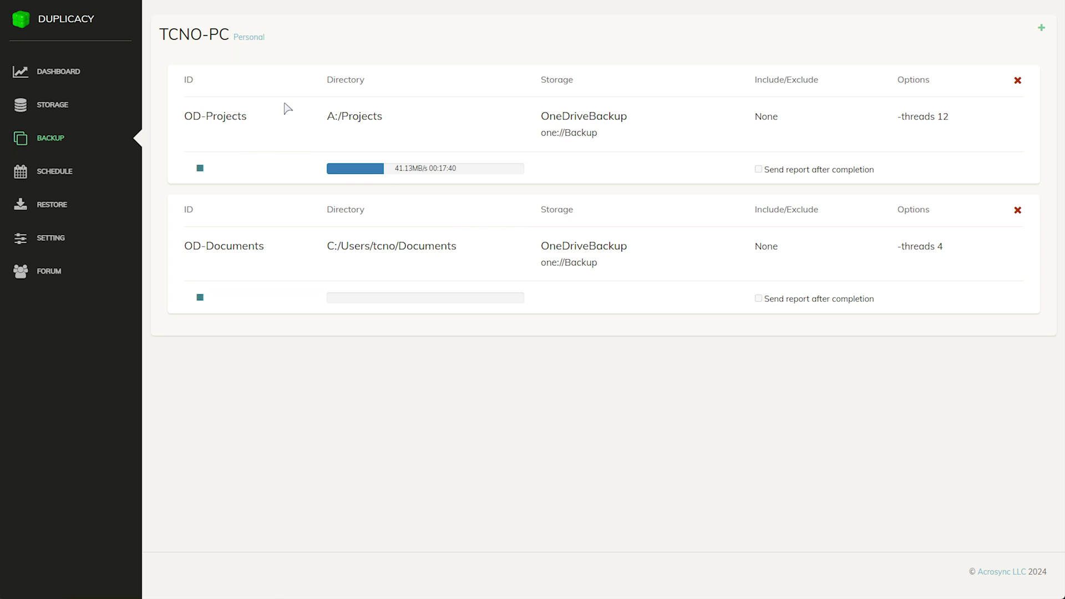
drag(283, 105, 442, 115)
click(444, 116)
Add a Backup-type job for the Documents backup to the Auto Backup schedule
click(89, 177)
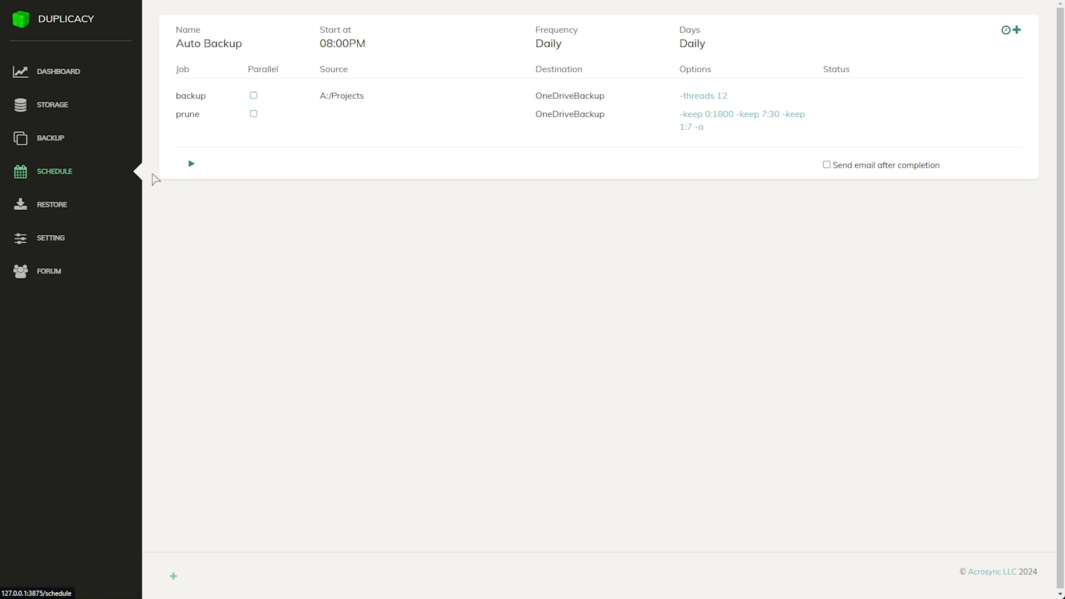
click(1017, 30)
click(510, 108)
click(555, 129)
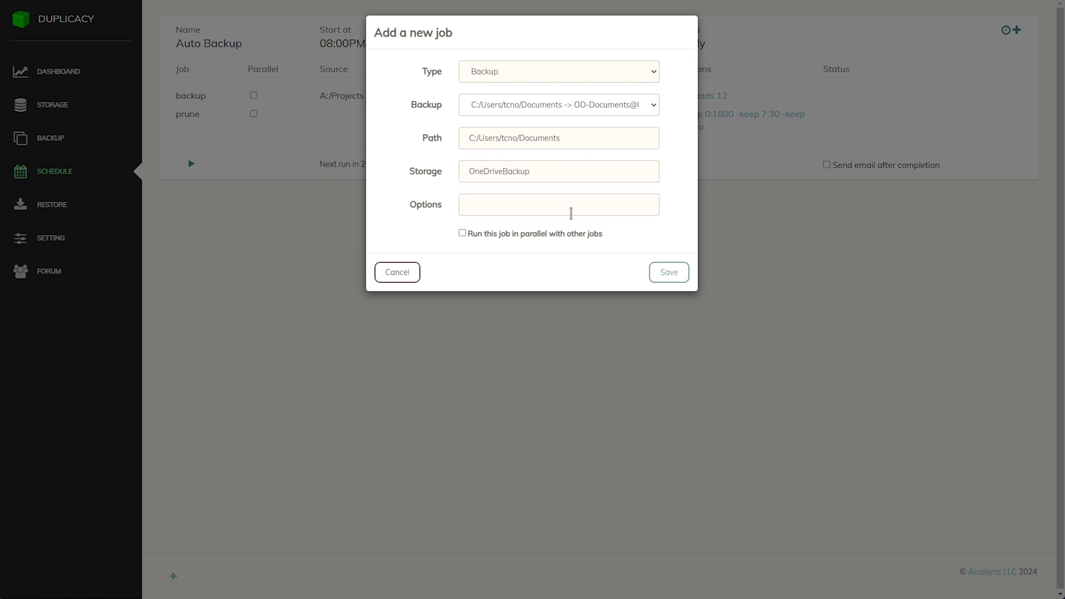
click(670, 272)
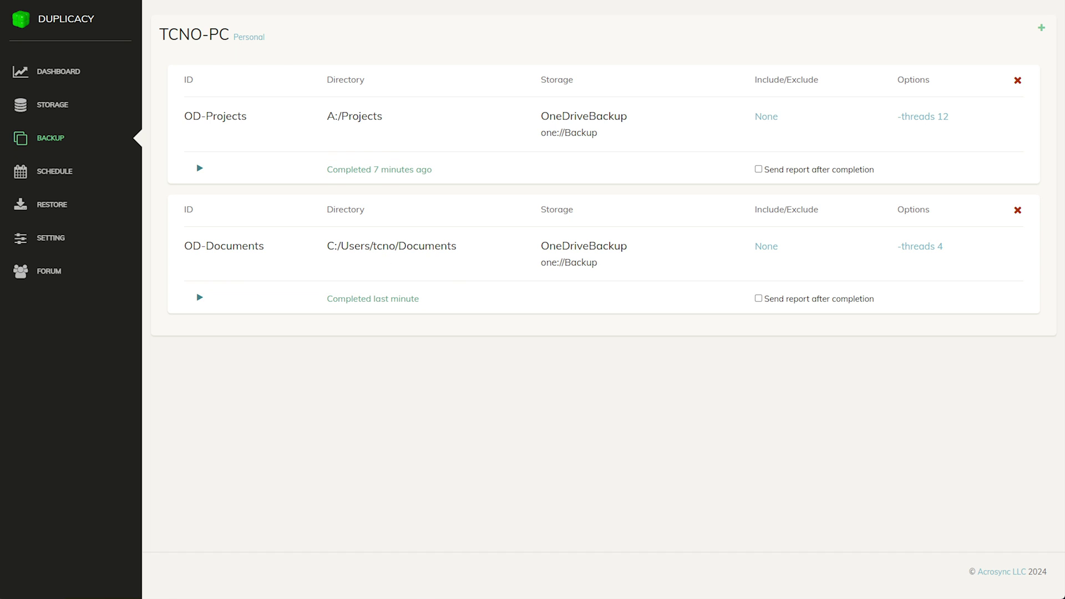
On the Restore page, select storage OneDriveBackup, backup ID OD-Documents and revision 1
click(79, 209)
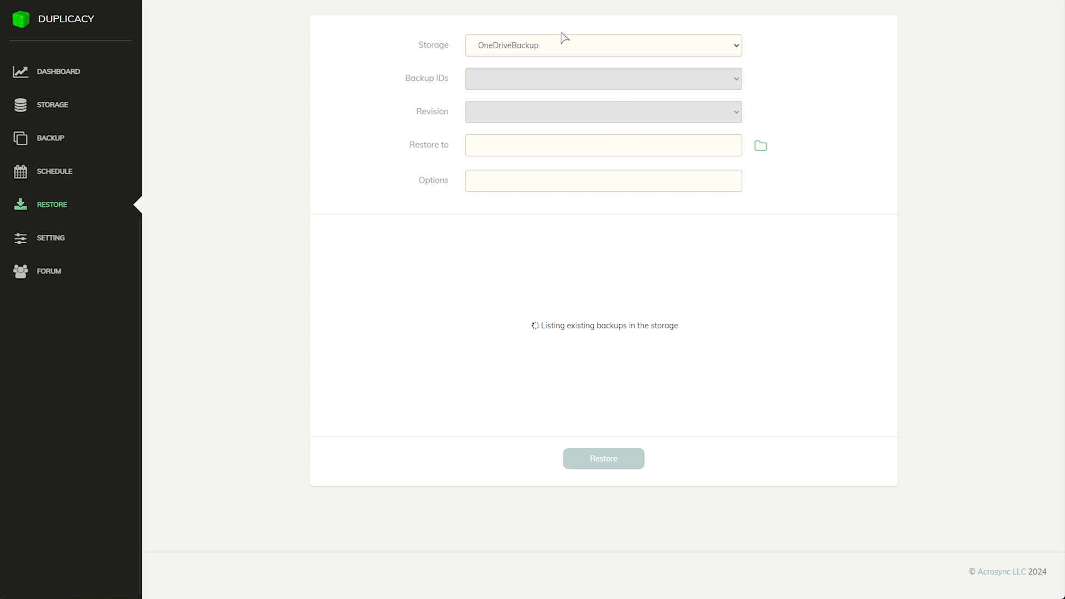
click(558, 50)
click(558, 50)
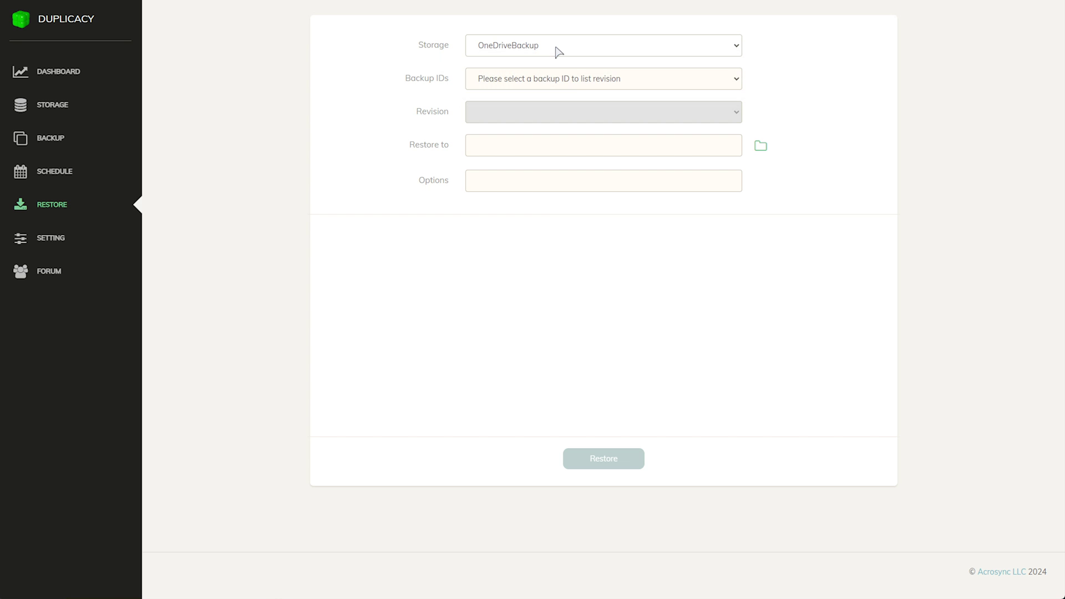
click(578, 83)
click(580, 110)
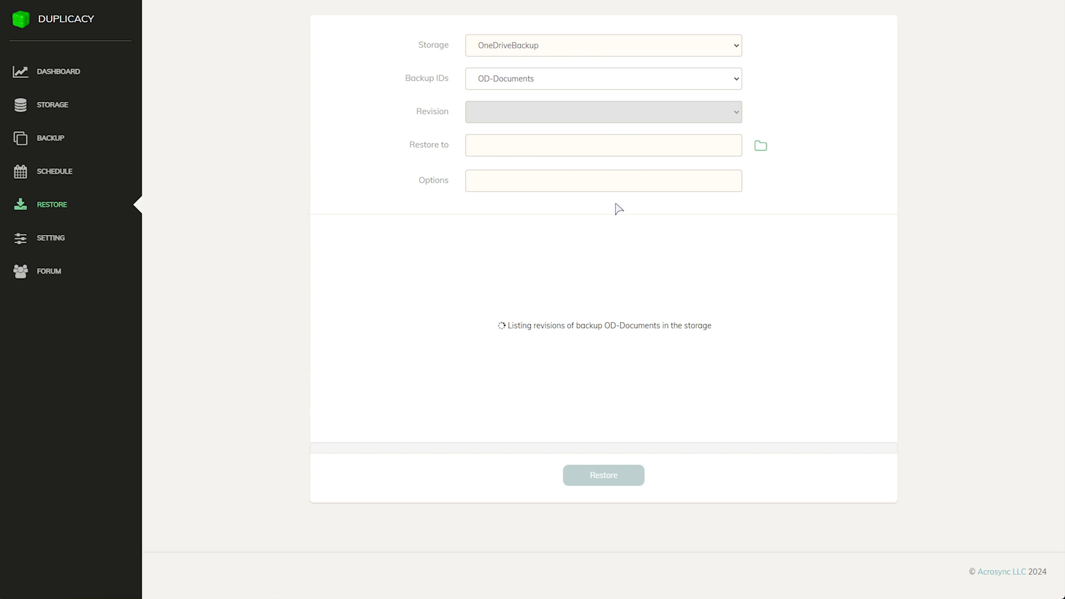
click(613, 116)
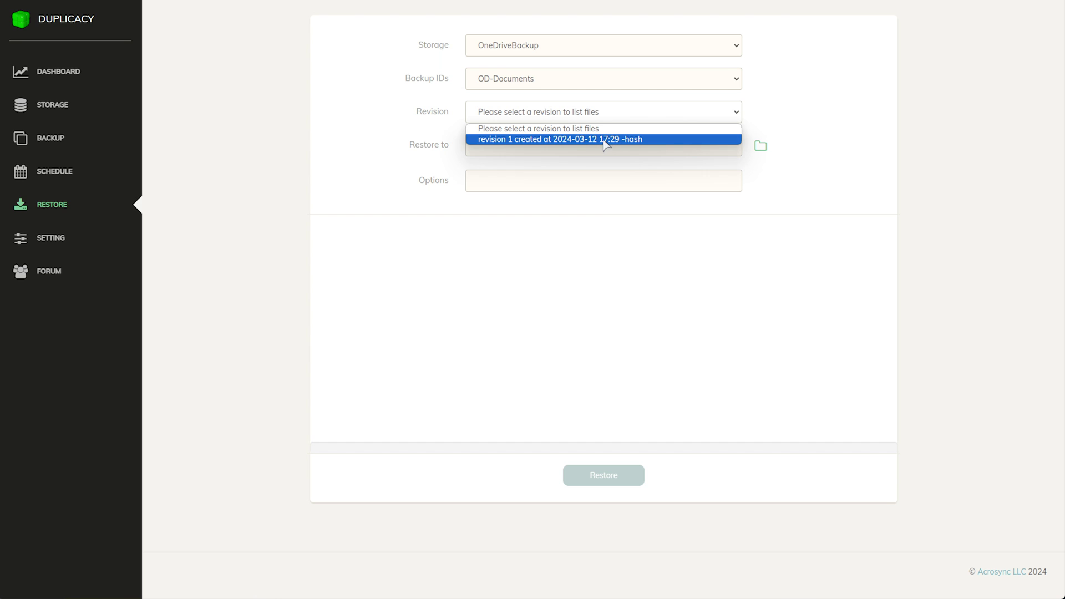
click(605, 142)
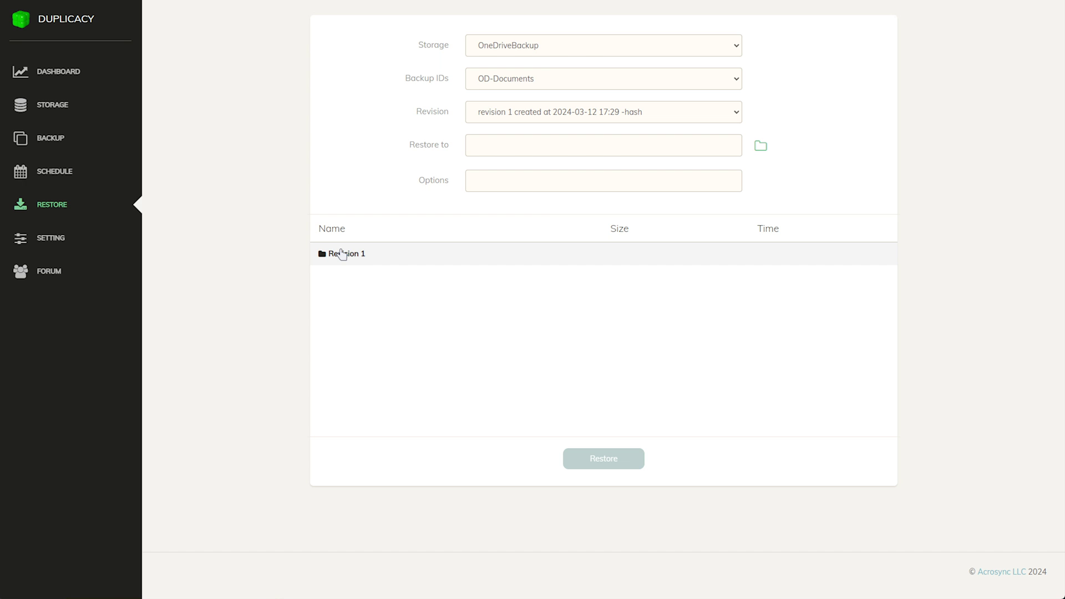
Expand revision 1's folders and select the Call of Duty folder
click(344, 256)
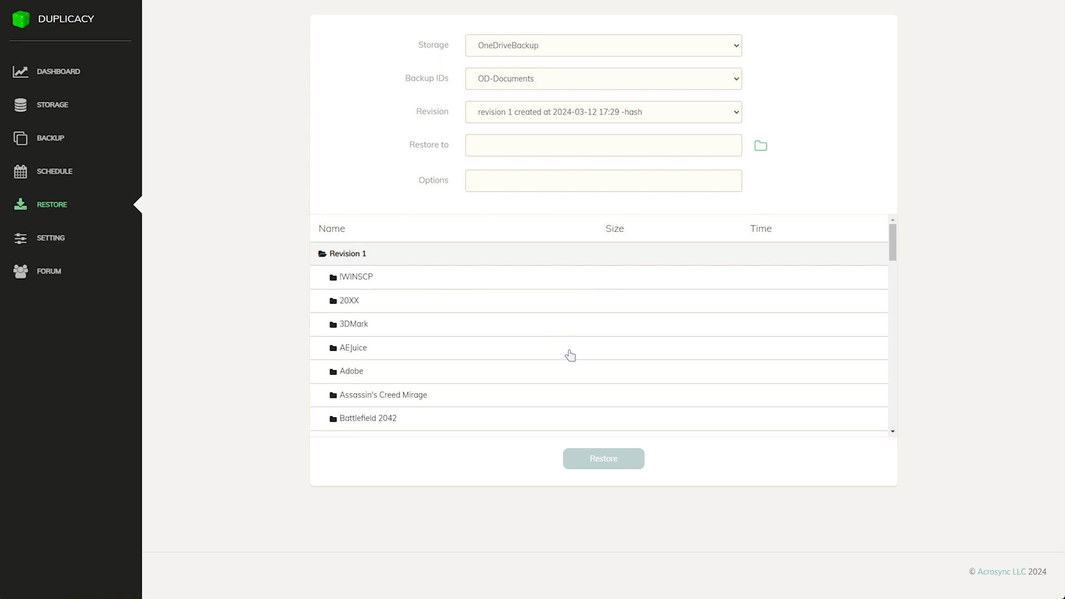
scroll(549, 318, down, 3)
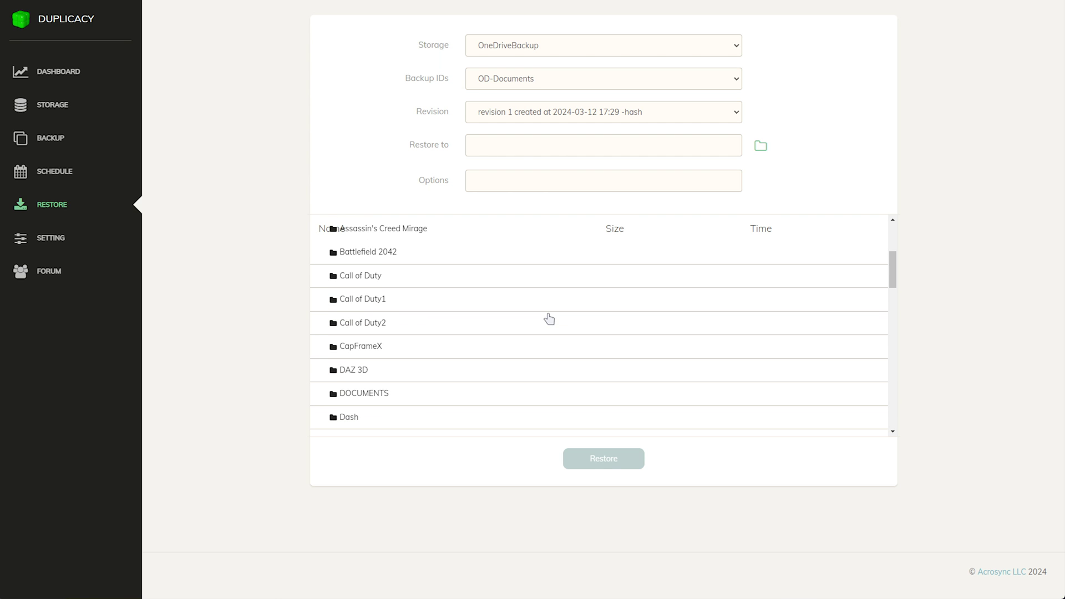
double_click(367, 277)
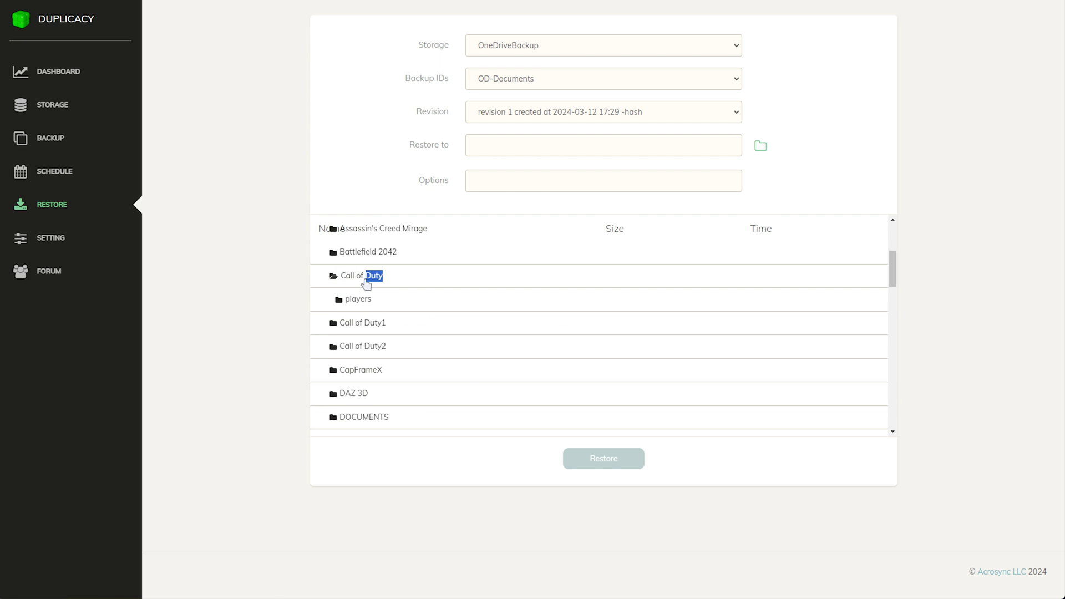
click(399, 284)
Set the restore destination to H:/Temp/restored
click(572, 146)
drag(405, 149, 459, 148)
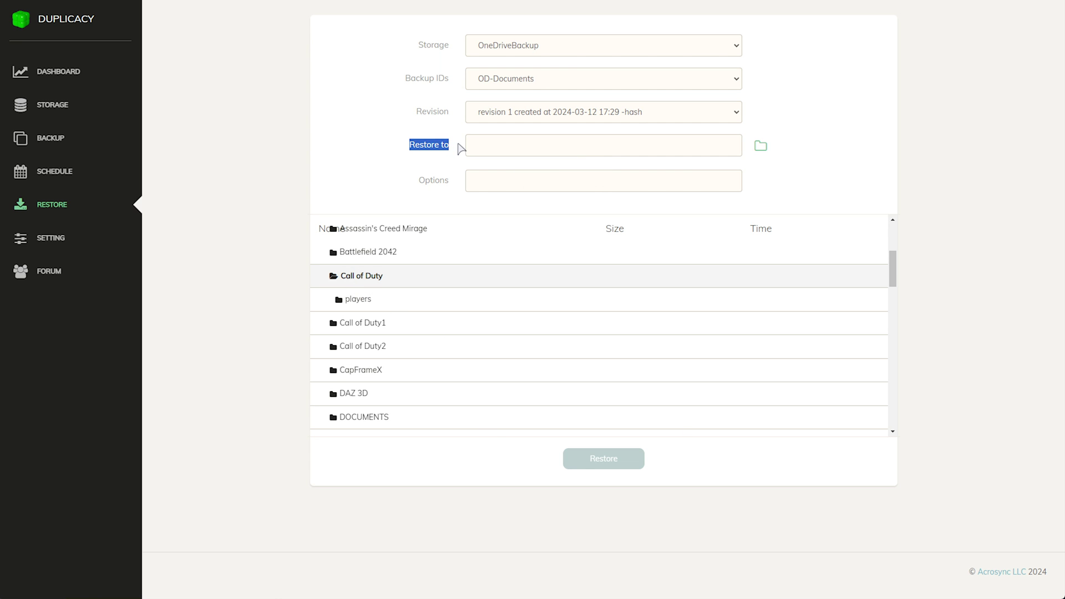
click(762, 147)
click(419, 149)
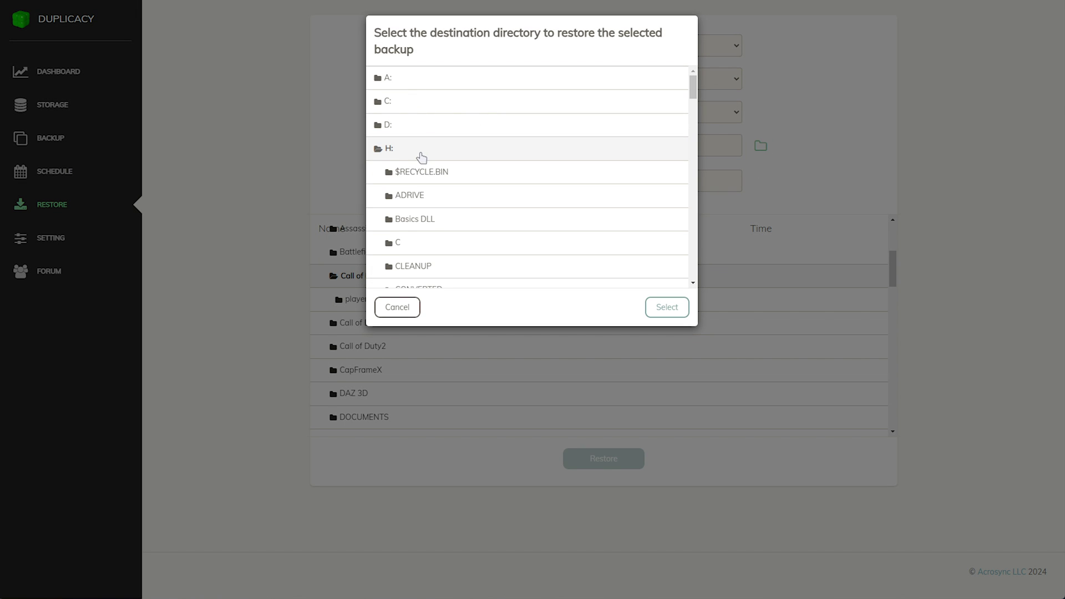
scroll(449, 200, down, 3)
click(432, 186)
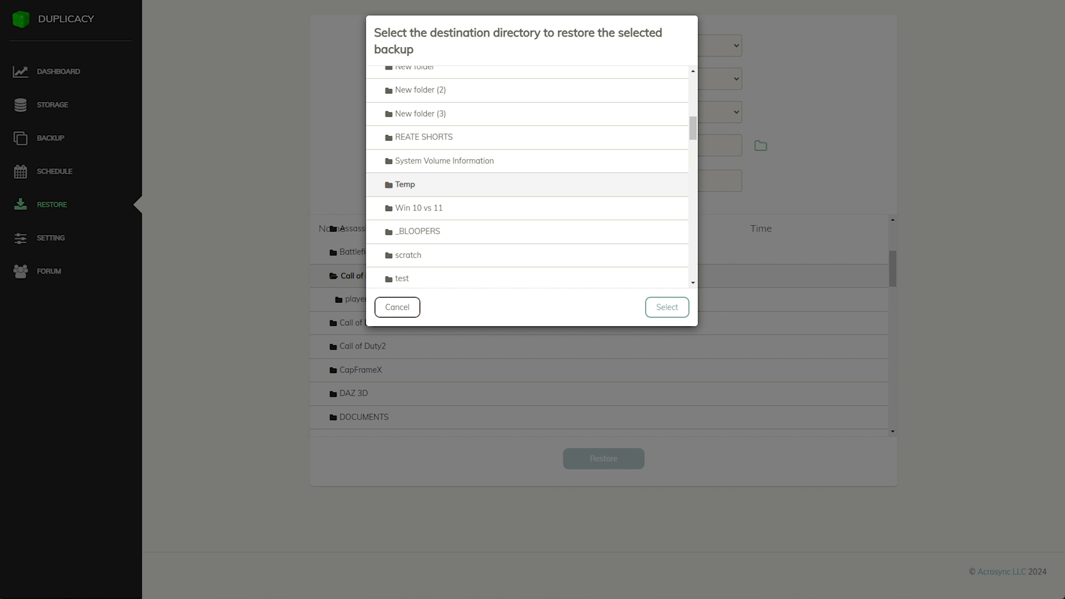
click(423, 238)
click(658, 306)
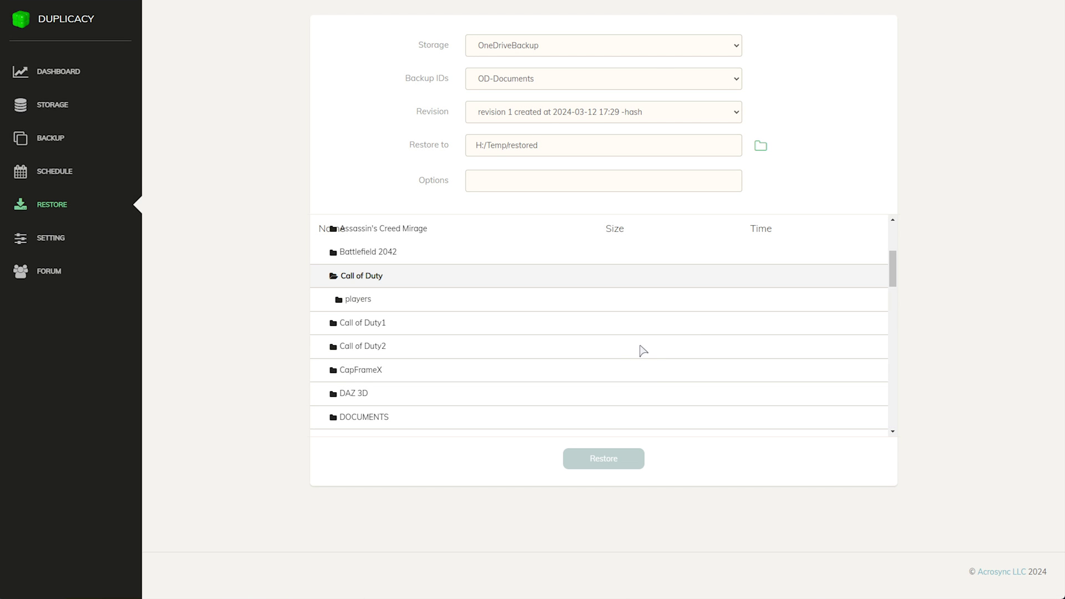
Reselect the Call of Duty folder and start the restore
click(378, 277)
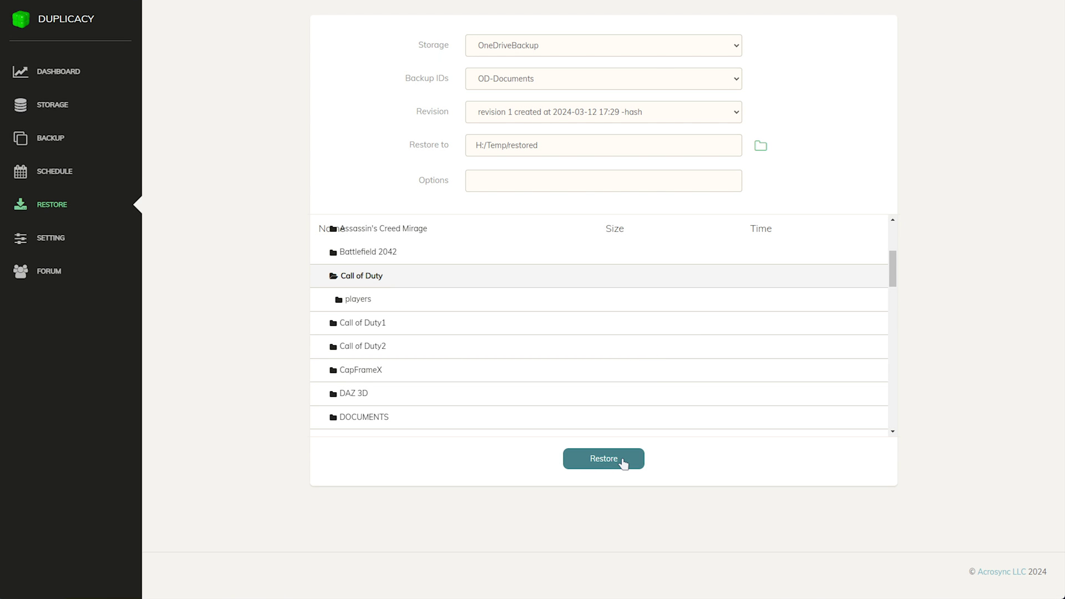
click(622, 464)
scroll(613, 332, up, 1)
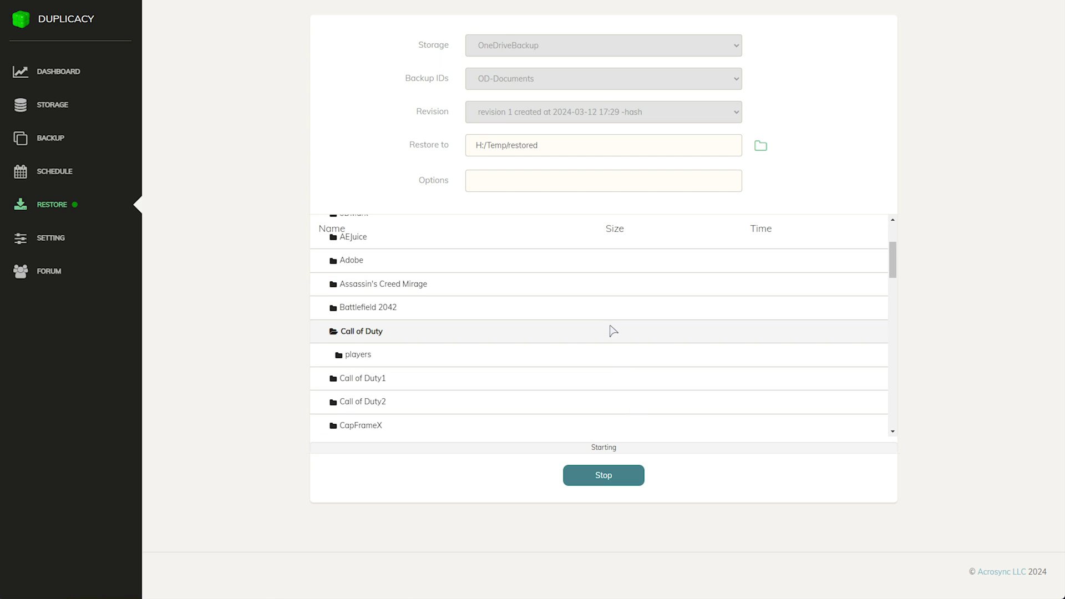
Open H:\Temp\restored > Call of Duty > players in File Explorer
drag(0, 233, 821, 79)
click(537, 162)
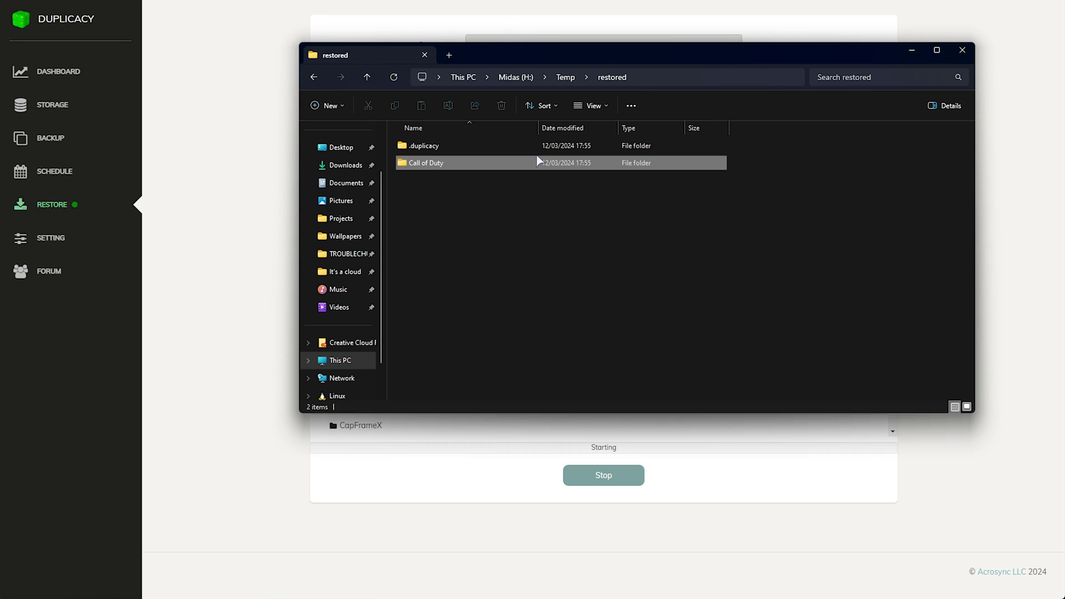
drag(557, 49, 527, 13)
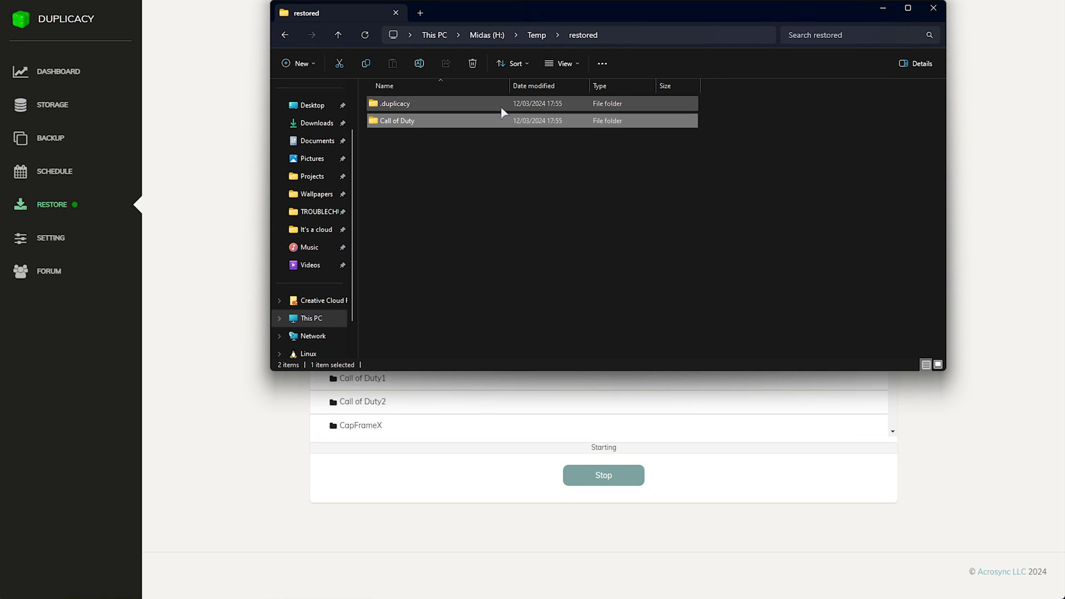
double_click(502, 120)
double_click(496, 103)
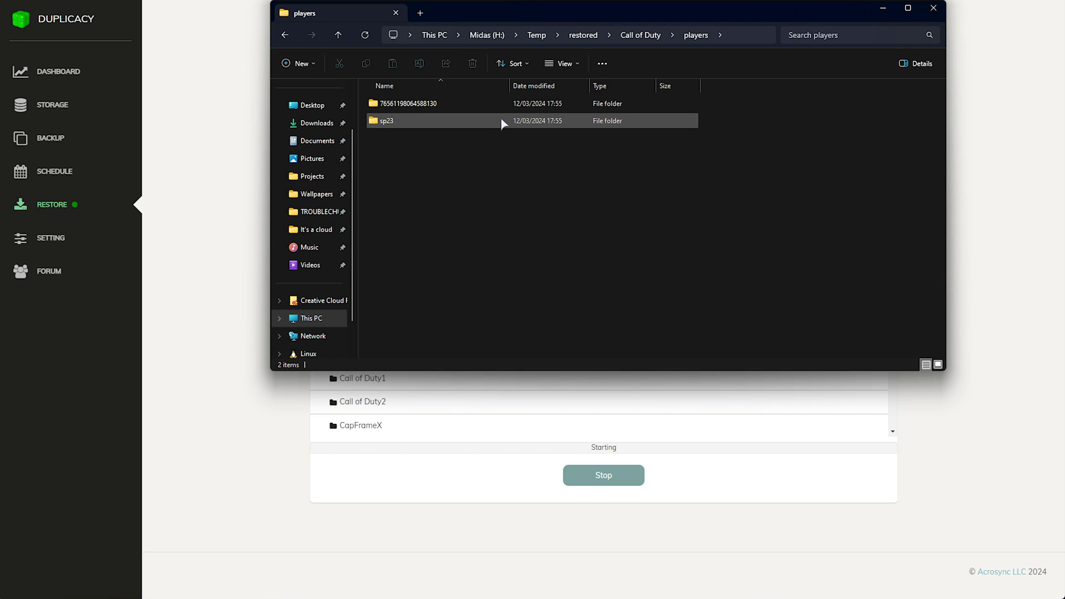
click(500, 106)
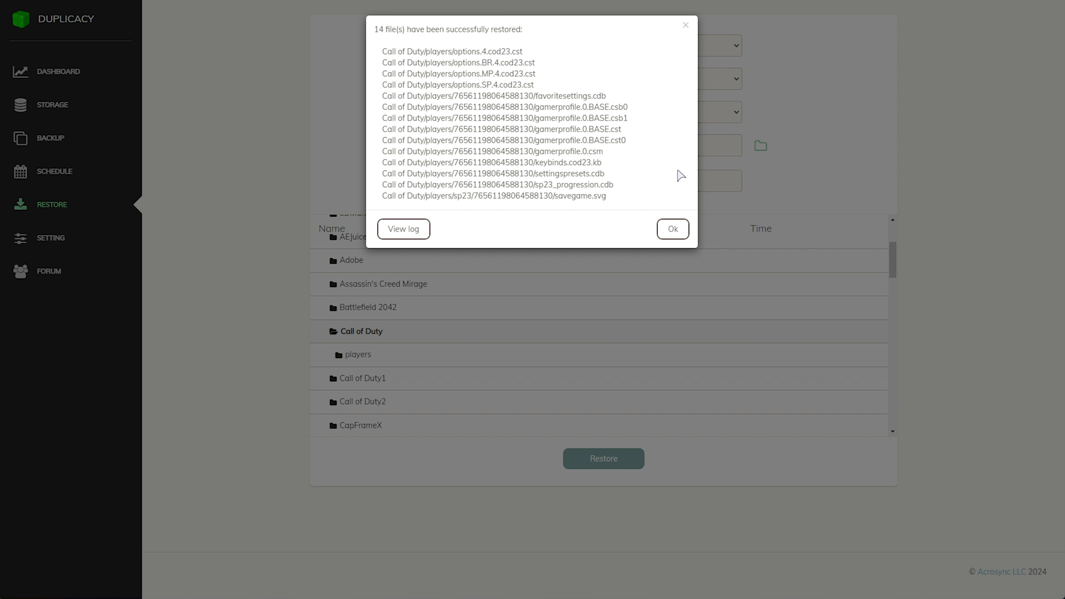
Dismiss the 14-files-restored summary with Ok, then recheck the players folder in Explorer
click(674, 229)
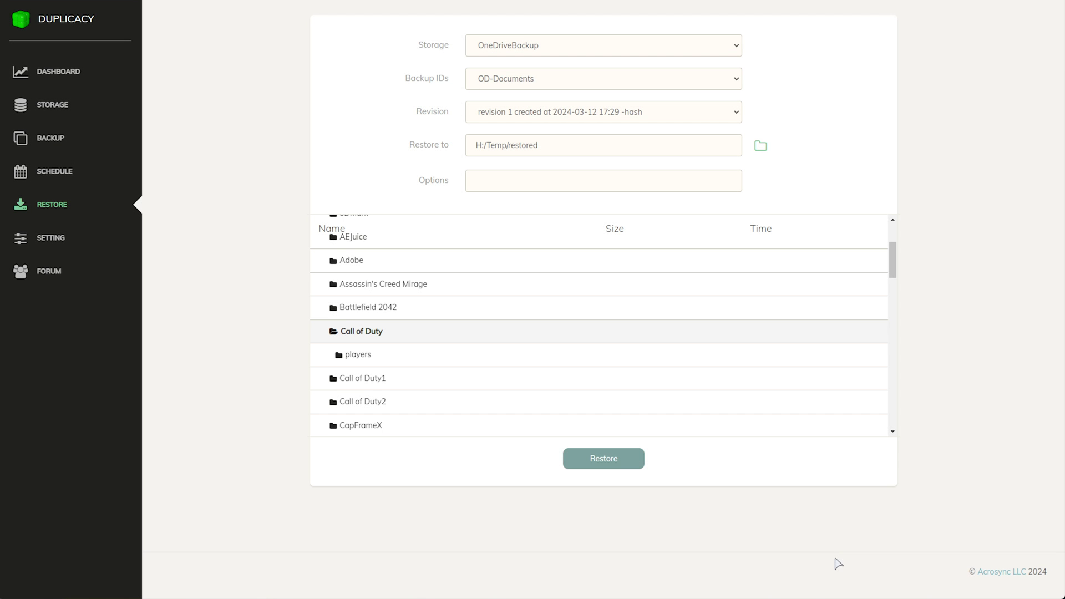
key(alt+Tab)
double_click(614, 119)
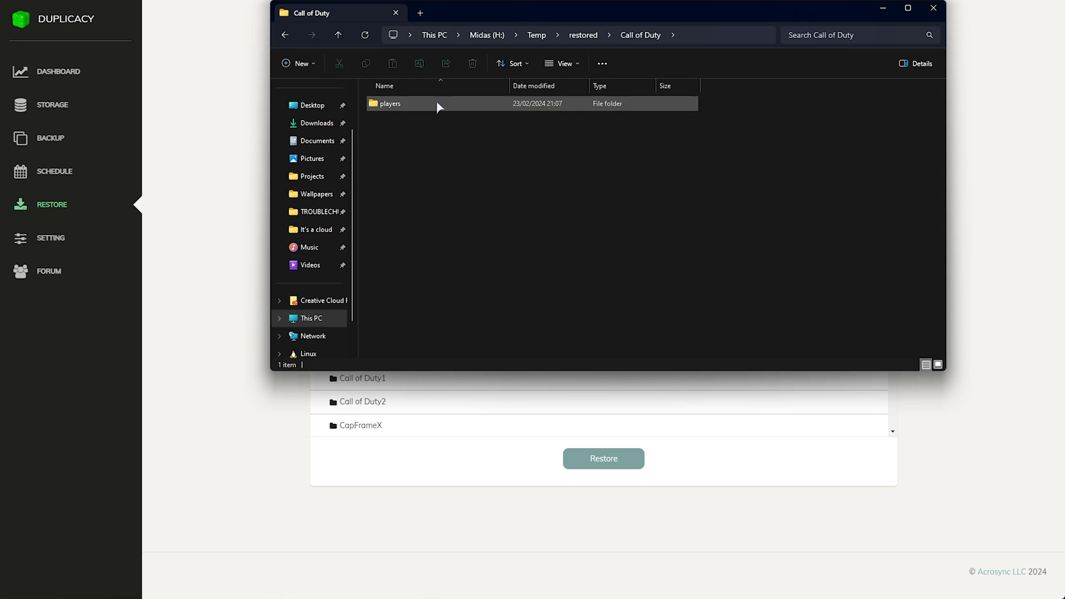
double_click(440, 106)
drag(551, 273, 459, 294)
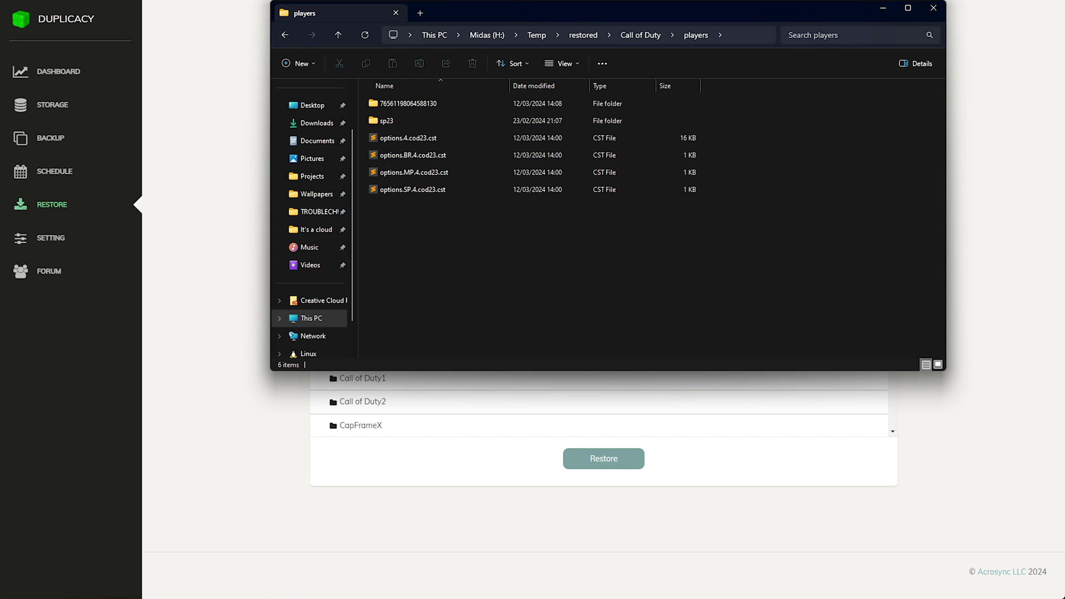
Collapse the Revision 1 file tree and reselect revision 1 in the Revision dropdown
key(alt+Tab)
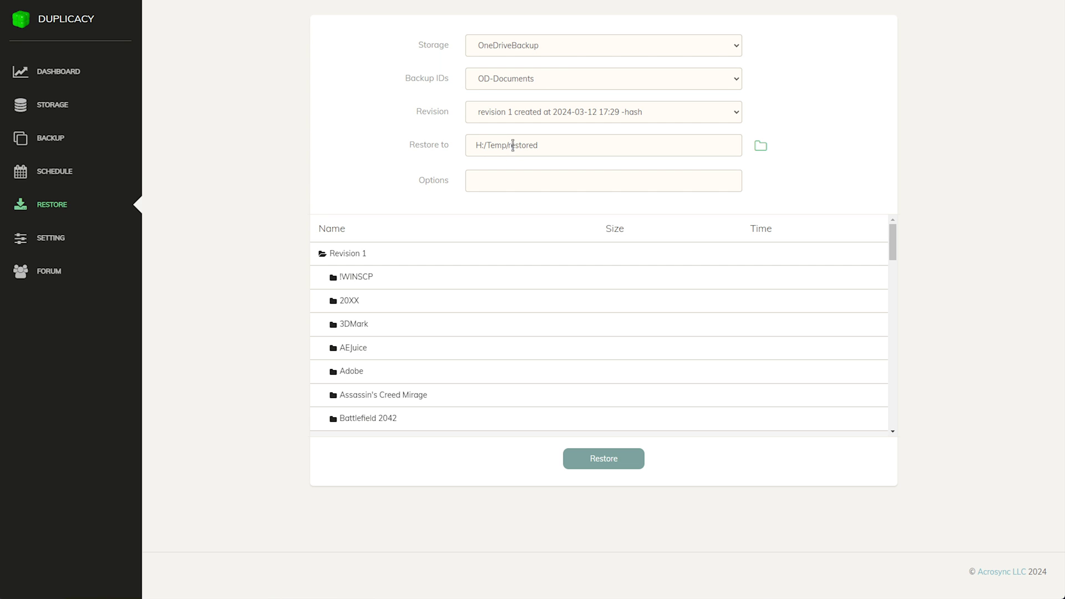
click(388, 261)
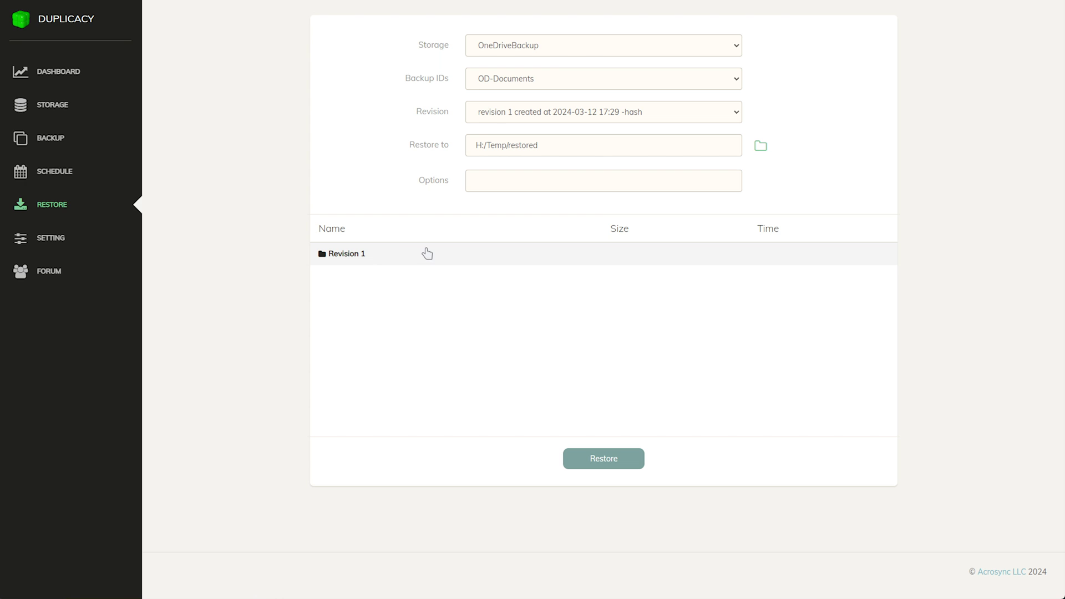
click(613, 113)
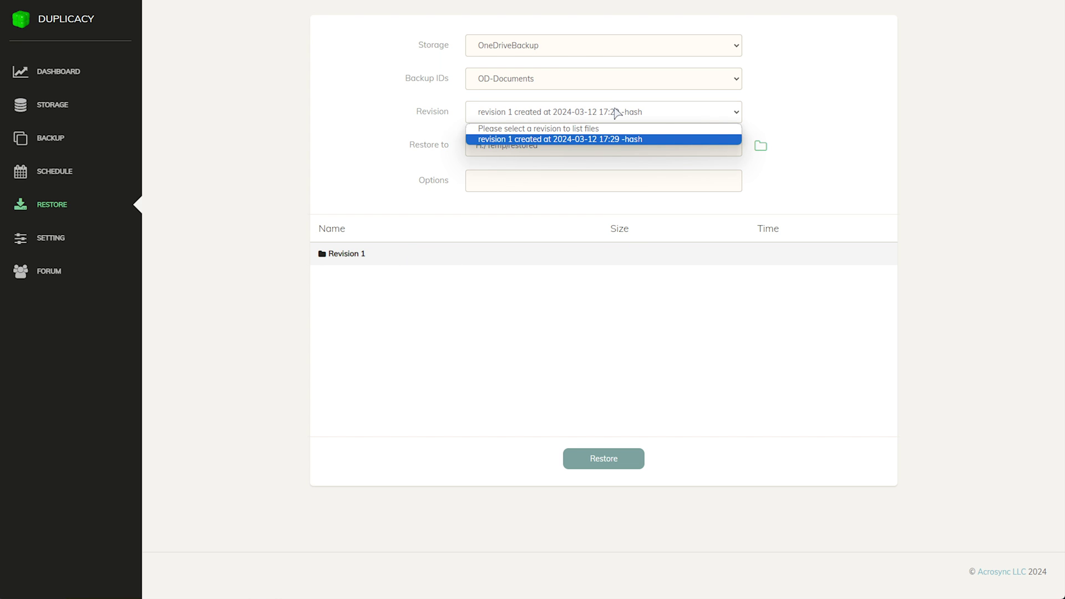
click(613, 139)
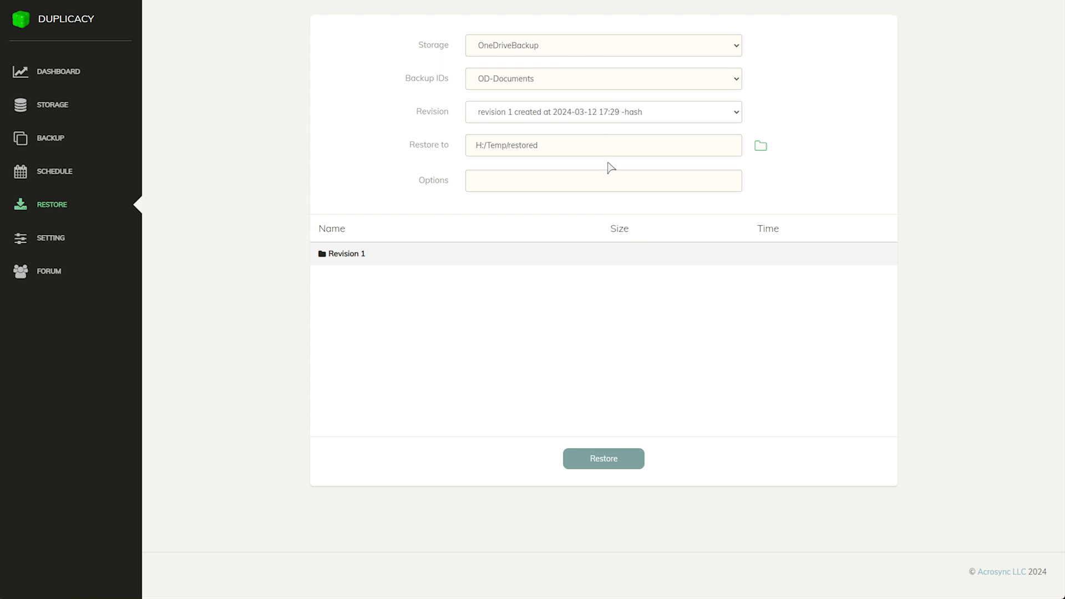
Review the dashboard showing 1 storage, 2 backups and 1 schedule, scrolling through Activities
click(86, 85)
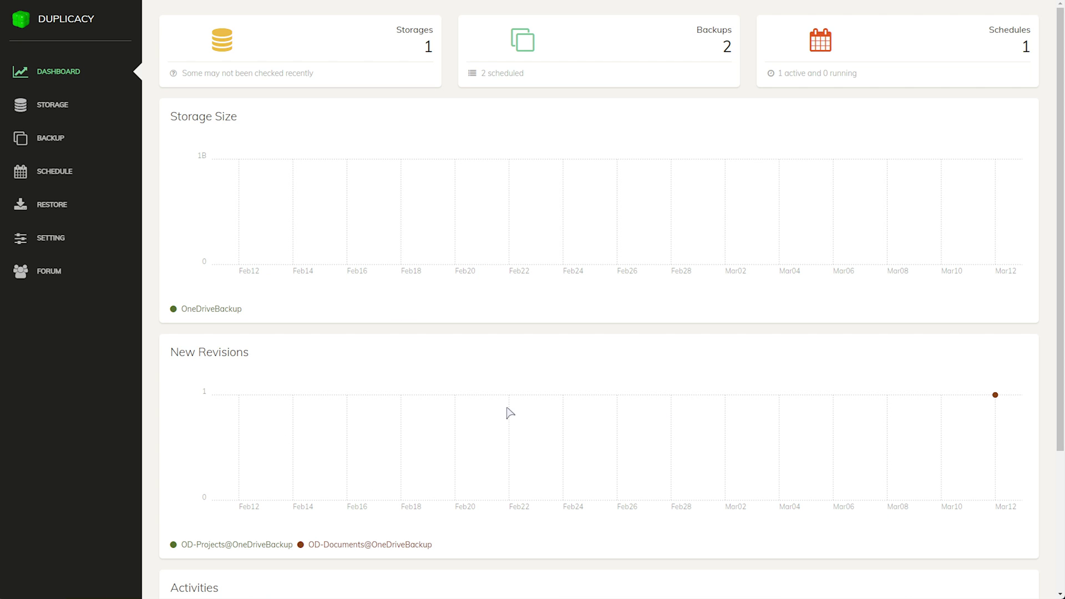
scroll(499, 410, down, 4)
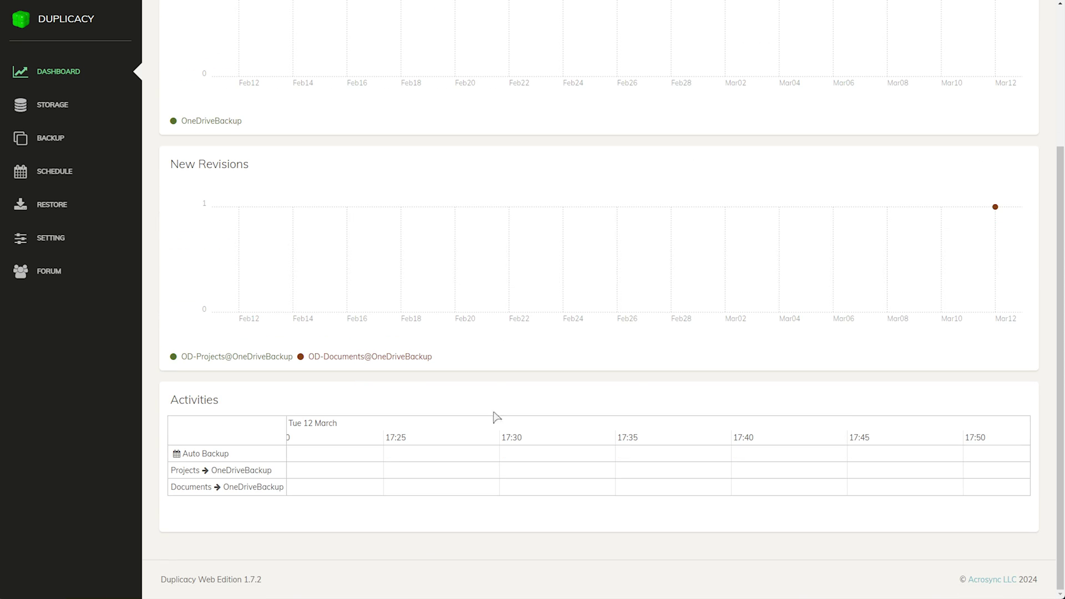
scroll(493, 420, up, 4)
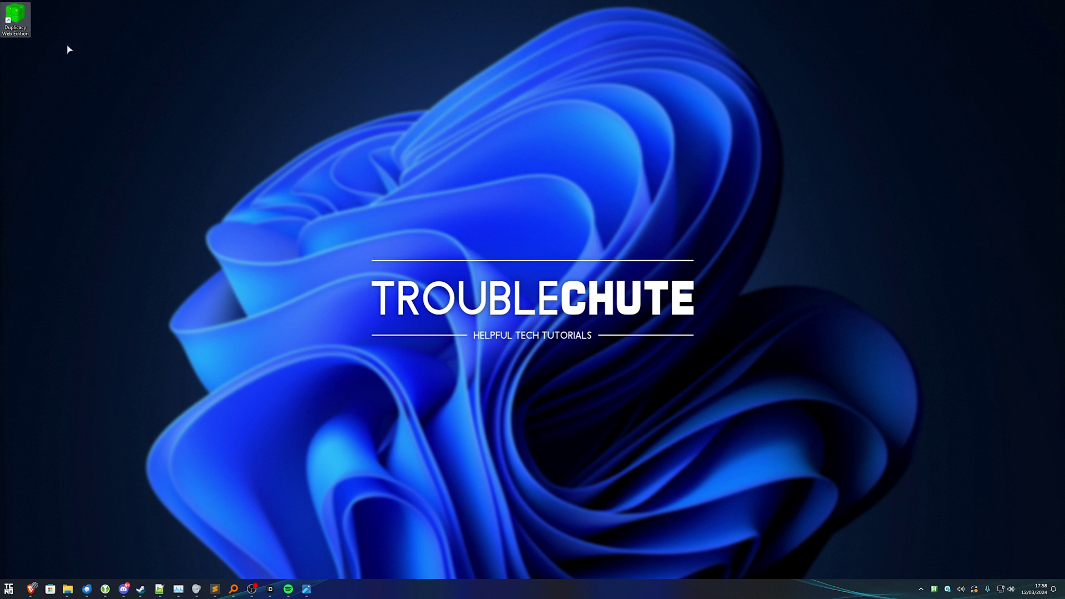
click(504, 203)
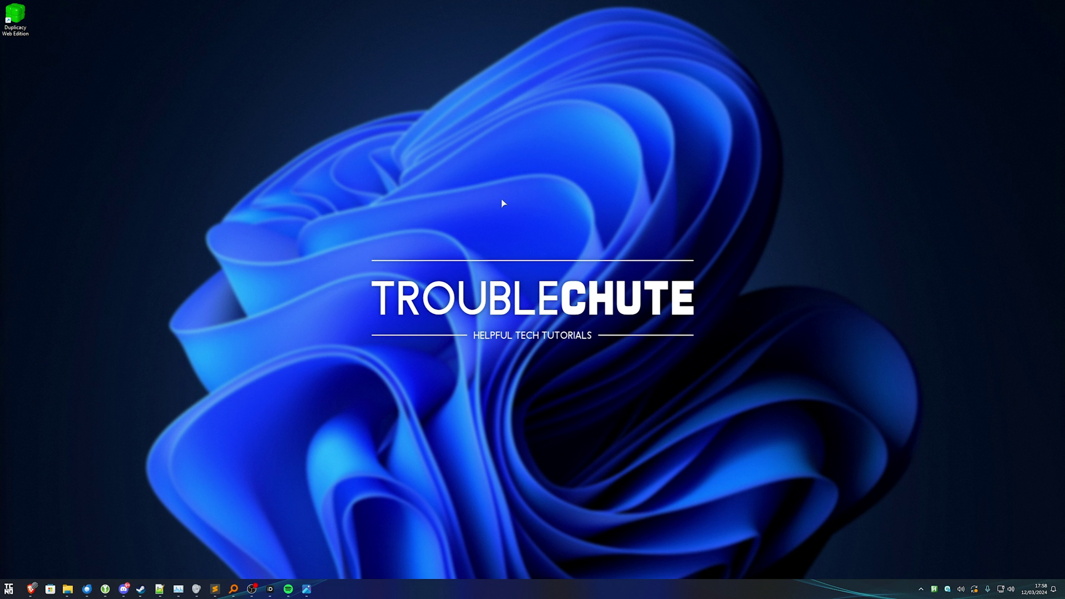